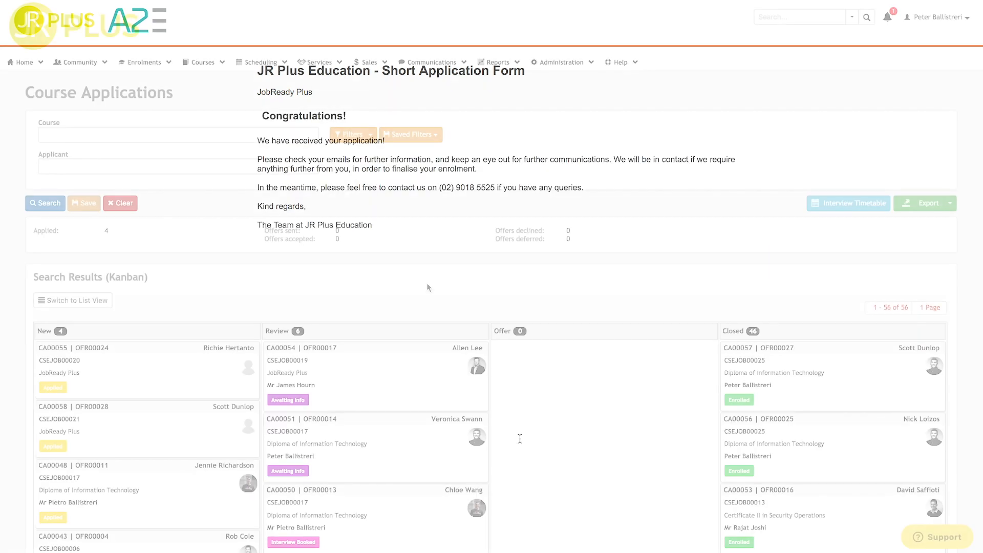
{"action": "left_click_drag", "start_coordinate": [158, 349], "coordinate": [377, 345]}
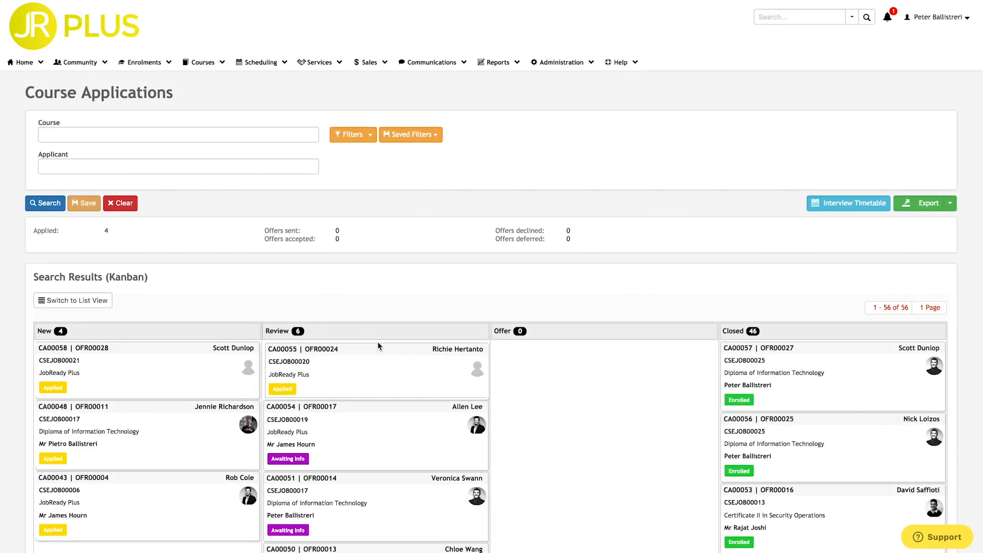
{"action": "left_click", "coordinate": [515, 252]}
{"action": "left_click", "coordinate": [533, 279]}
{"action": "left_click", "coordinate": [533, 280]}
{"action": "type", "text": "peter"}
{"action": "left_click", "coordinate": [533, 312]}
{"action": "left_click", "coordinate": [572, 330]}
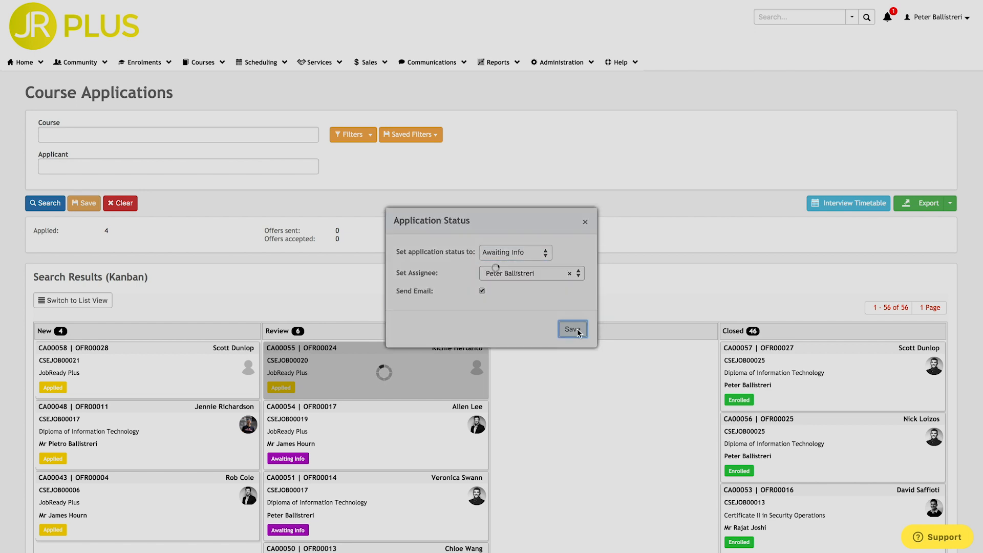
Move CA00055 into the Offer stage with status Offer Sent.
{"action": "left_click_drag", "start_coordinate": [373, 351], "coordinate": [602, 352]}
{"action": "left_click", "coordinate": [513, 259]}
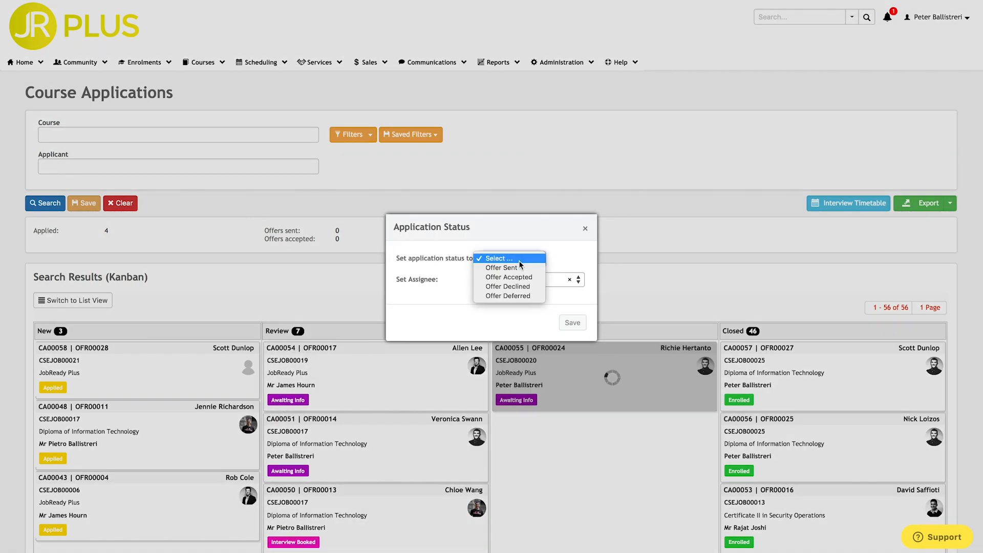
{"action": "left_click", "coordinate": [504, 268]}
{"action": "left_click", "coordinate": [574, 331]}
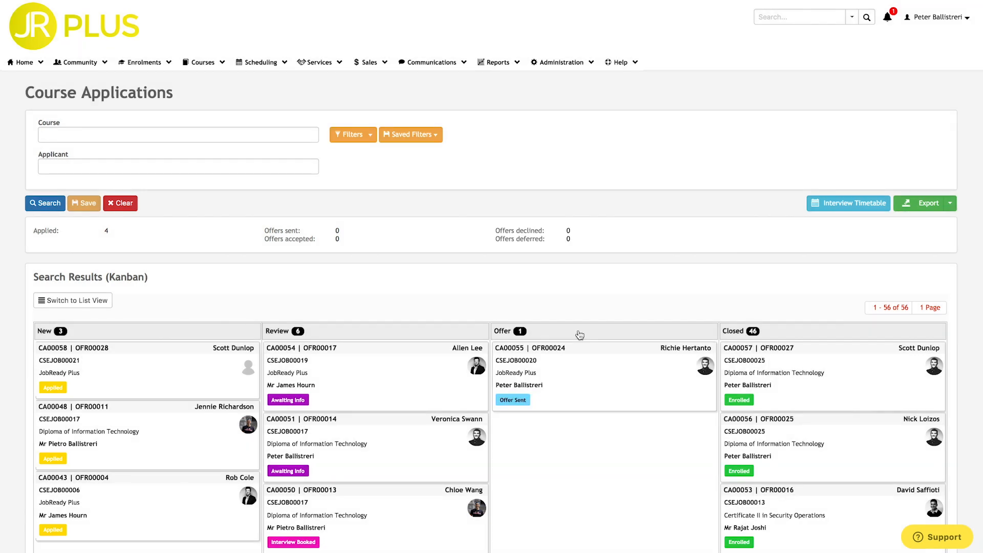
{"action": "left_click", "coordinate": [512, 348]}
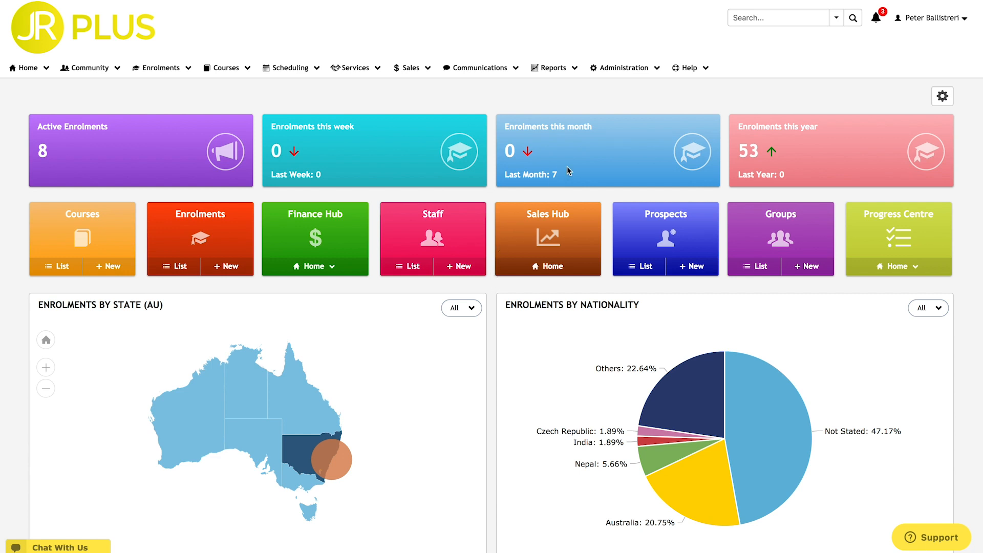
Go to Administration > Forms > Course Forms.
{"action": "left_click", "coordinate": [655, 76]}
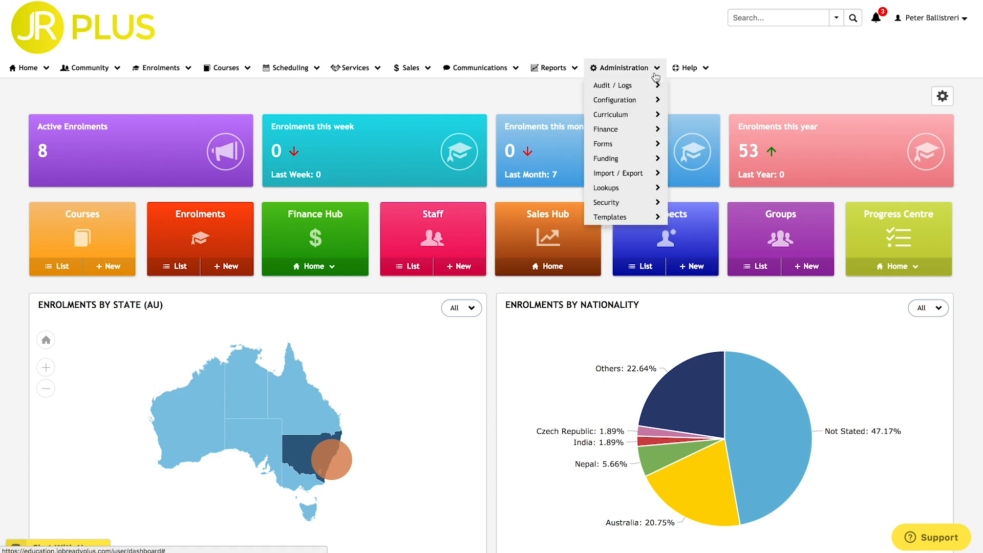
{"action": "mouse_move", "coordinate": [656, 148]}
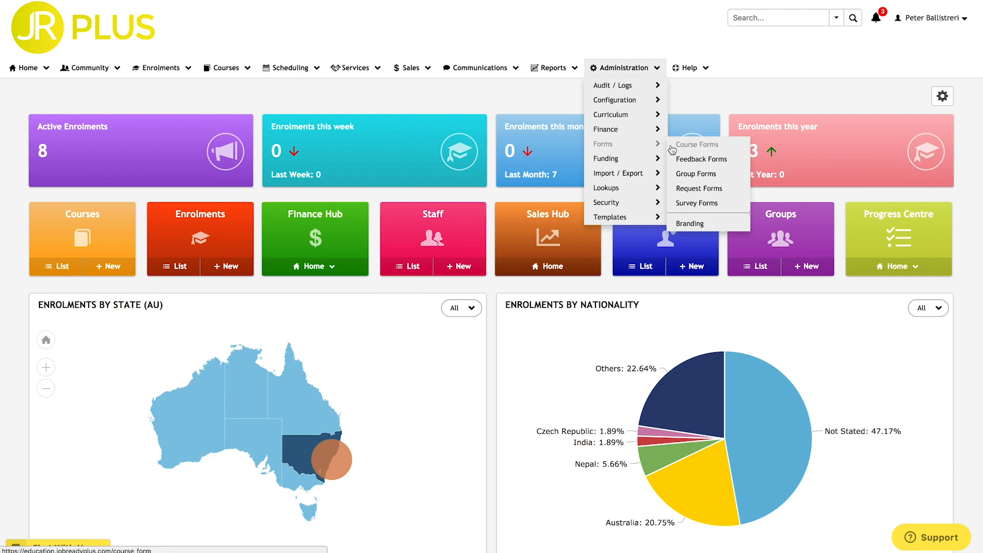
{"action": "left_click", "coordinate": [724, 148]}
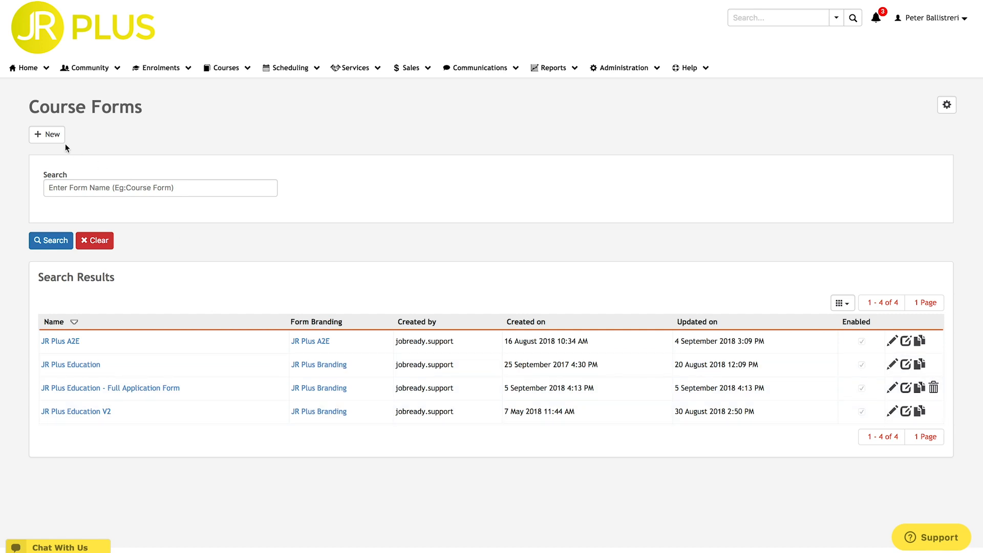
Create a new course form named 'JR Plus Education - Short Application Form' with no payment gateway.
{"action": "left_click", "coordinate": [46, 135]}
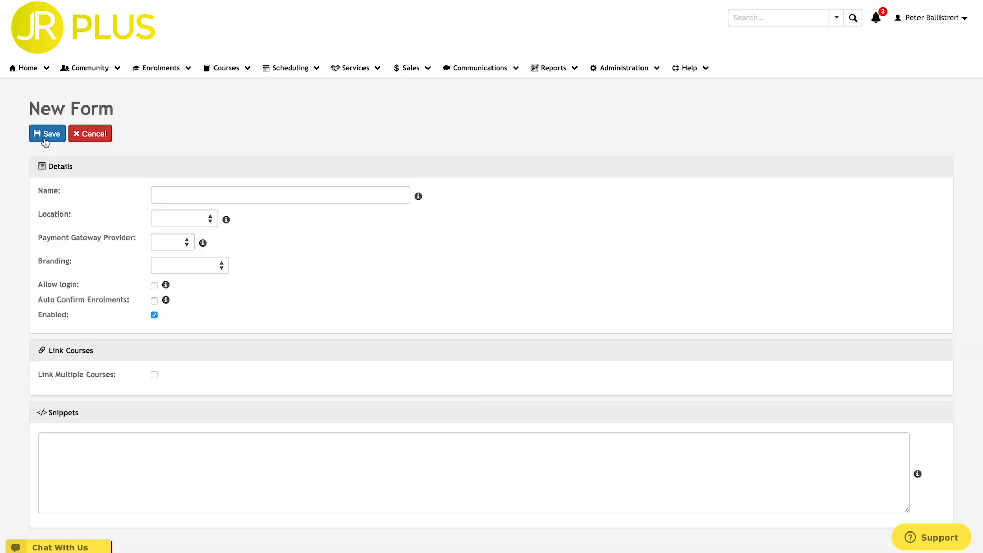
{"action": "left_click", "coordinate": [180, 193]}
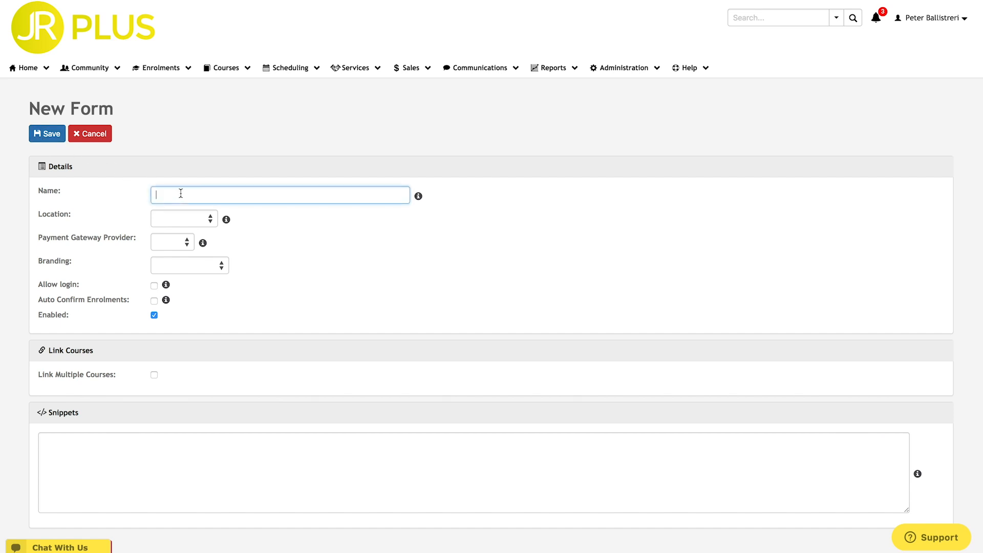
{"action": "type", "text": "JR Plus Education - Short Application Form"}
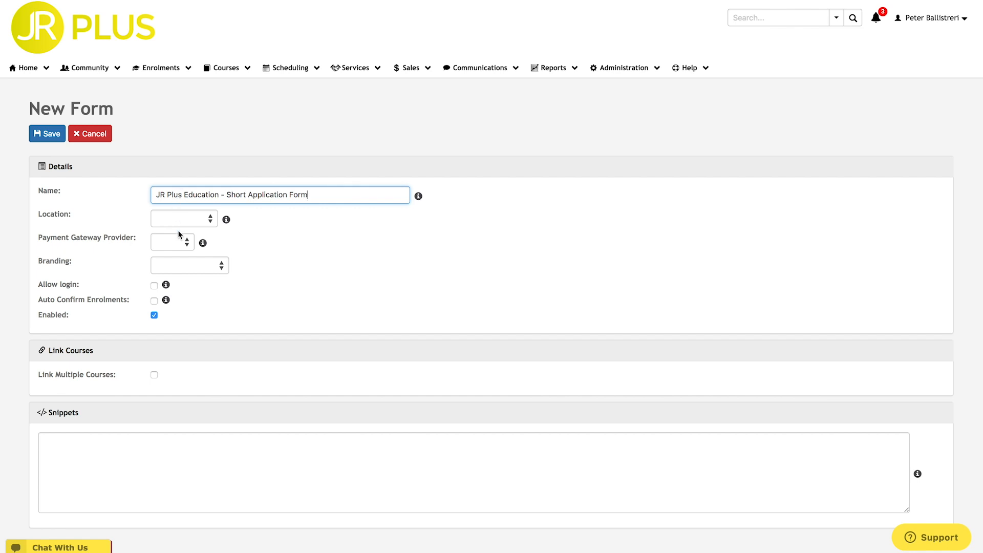
{"action": "left_click", "coordinate": [178, 243]}
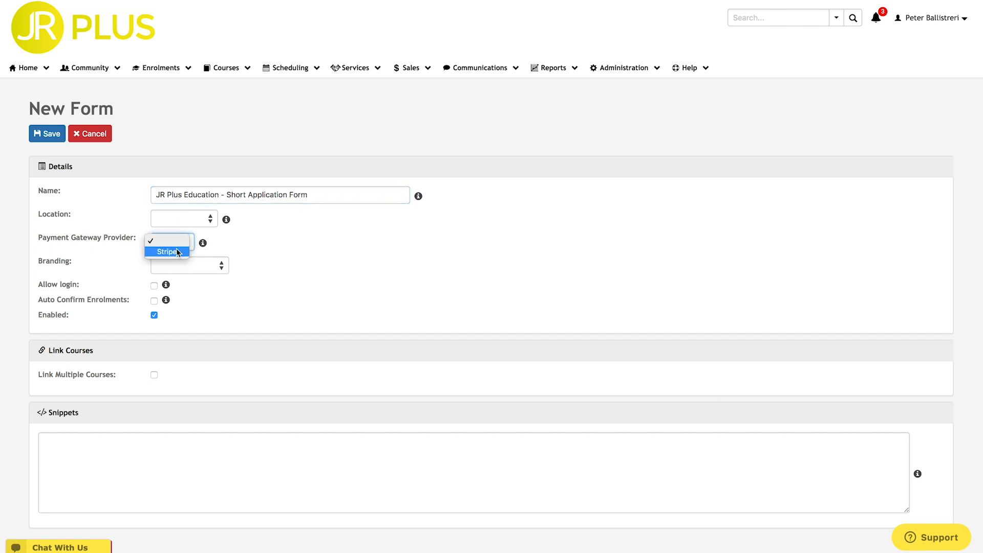
{"action": "left_click", "coordinate": [177, 252]}
{"action": "left_click", "coordinate": [177, 242]}
{"action": "left_click", "coordinate": [177, 232]}
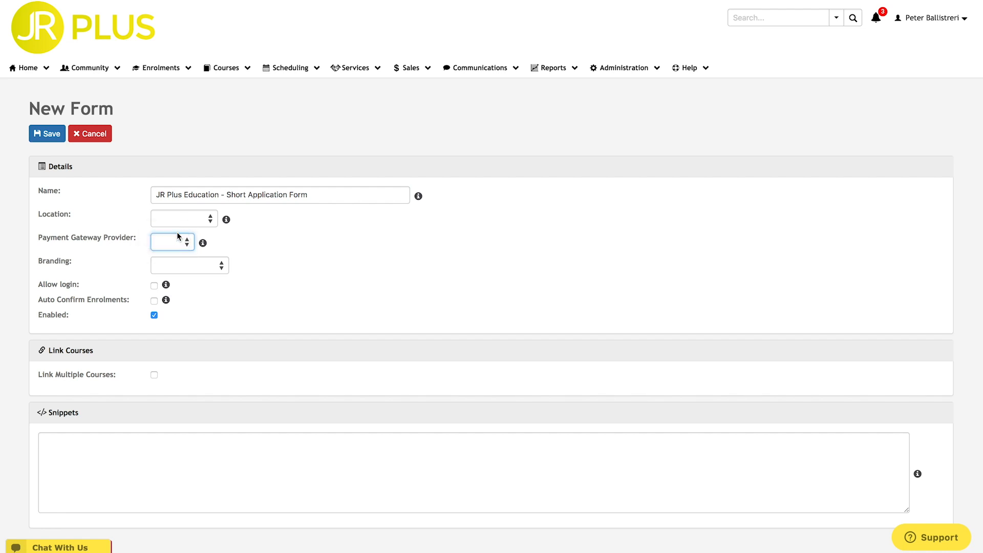
Set branding to JR Plus A2E, allow login, and leave auto confirm off.
{"action": "left_click", "coordinate": [177, 266]}
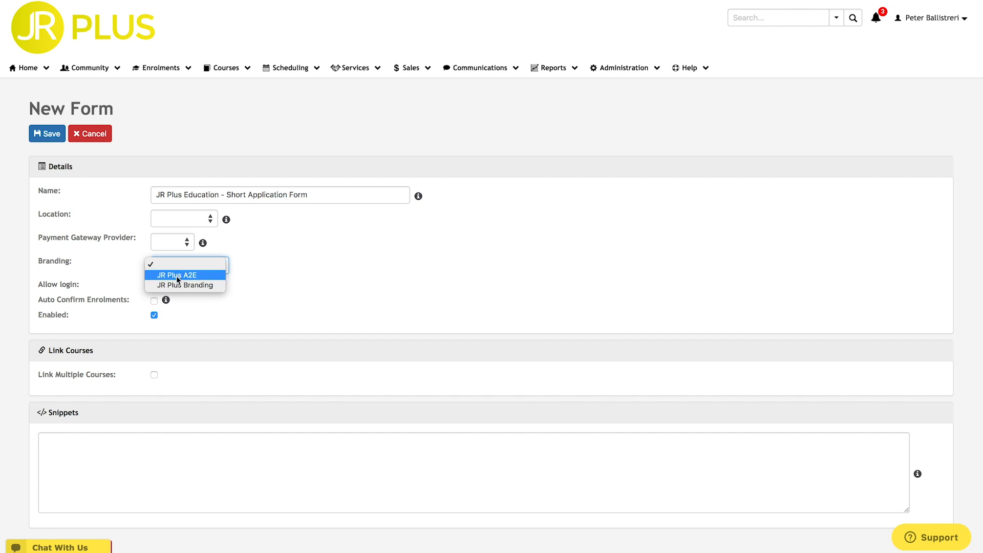
{"action": "left_click", "coordinate": [178, 277]}
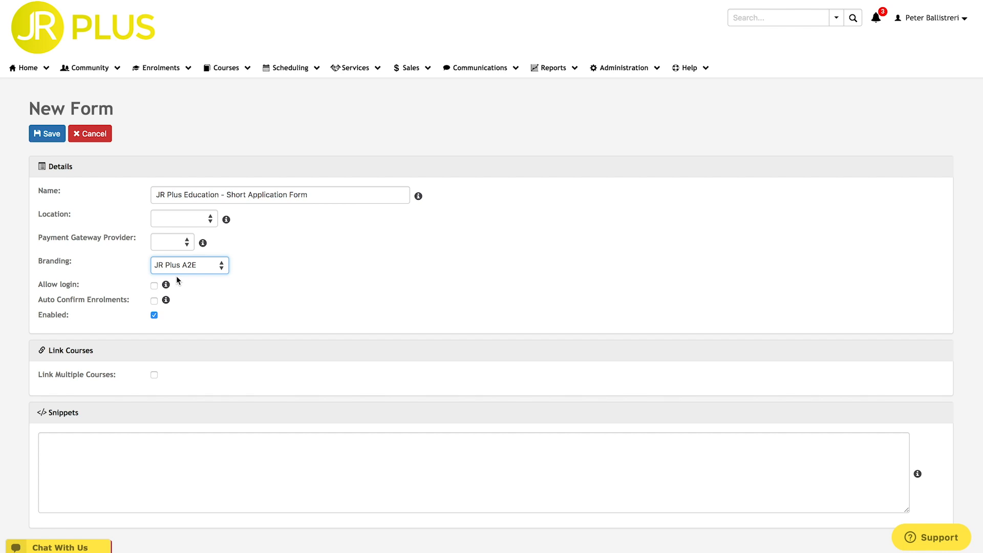
{"action": "mouse_move", "coordinate": [166, 285]}
{"action": "left_click", "coordinate": [154, 286]}
{"action": "left_click", "coordinate": [154, 286]}
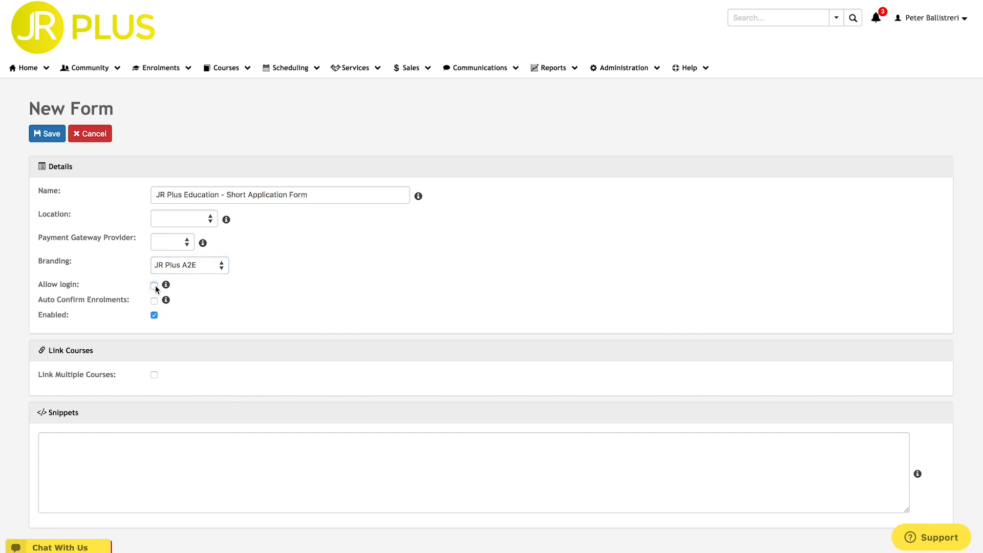
{"action": "left_click", "coordinate": [156, 289]}
{"action": "mouse_move", "coordinate": [166, 301]}
{"action": "left_click", "coordinate": [154, 301]}
{"action": "left_click", "coordinate": [178, 320]}
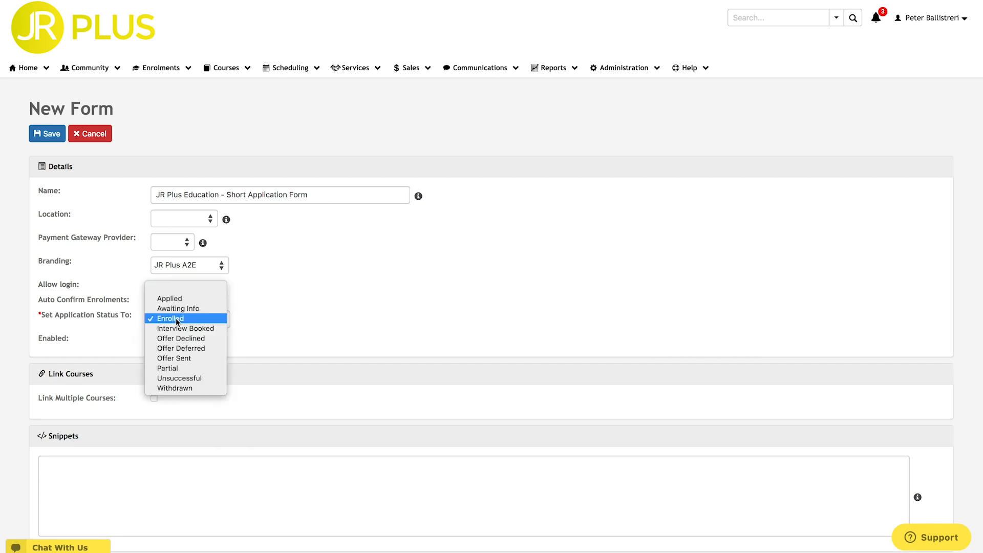
{"action": "left_click", "coordinate": [177, 320]}
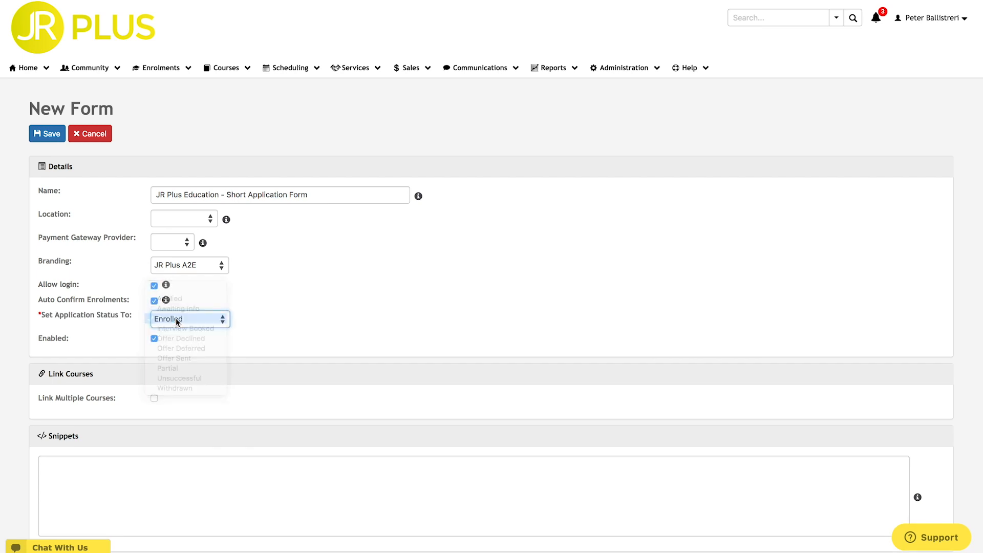
{"action": "left_click", "coordinate": [154, 302]}
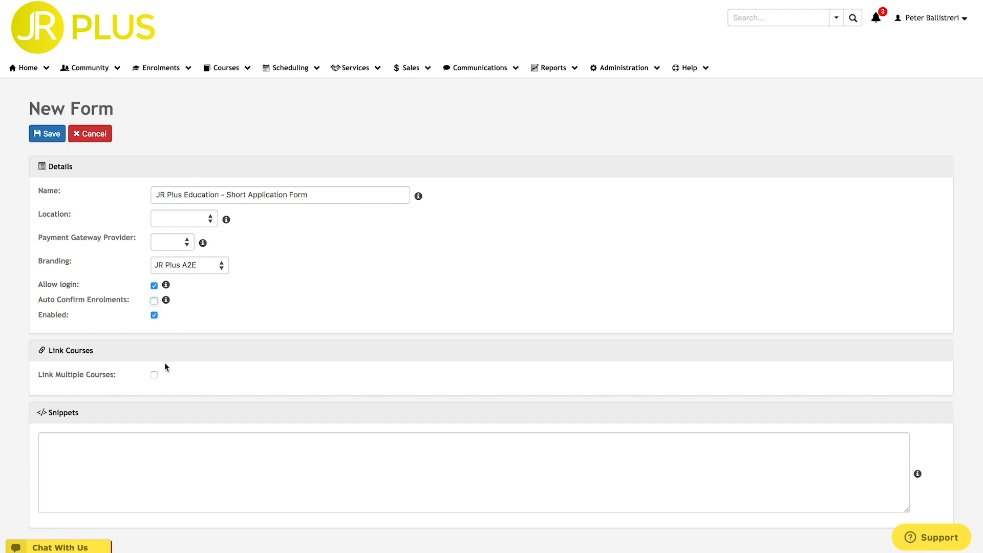
Leave Link Multiple Courses off and Snippets empty, then save the Short Application Form.
{"action": "left_click", "coordinate": [154, 375]}
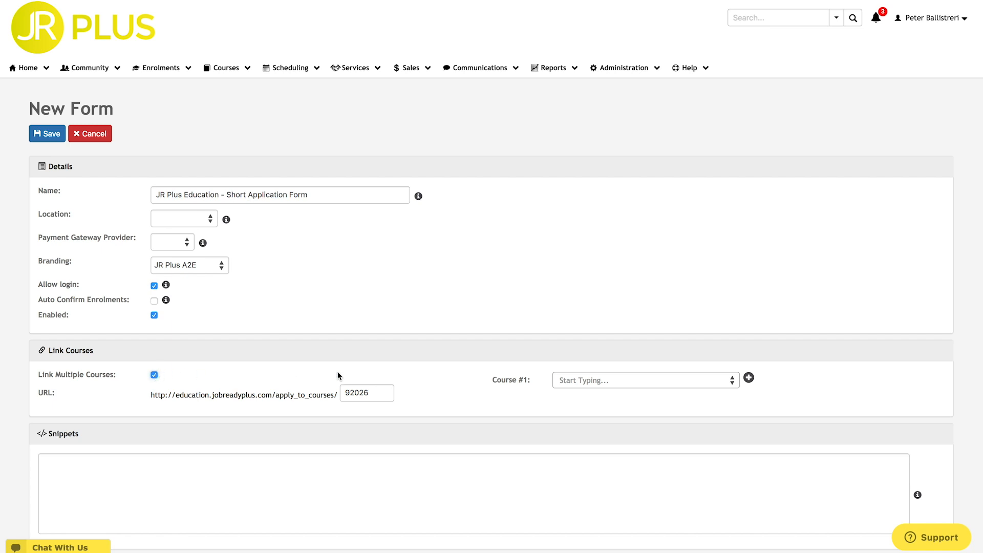
{"action": "left_click", "coordinate": [569, 384]}
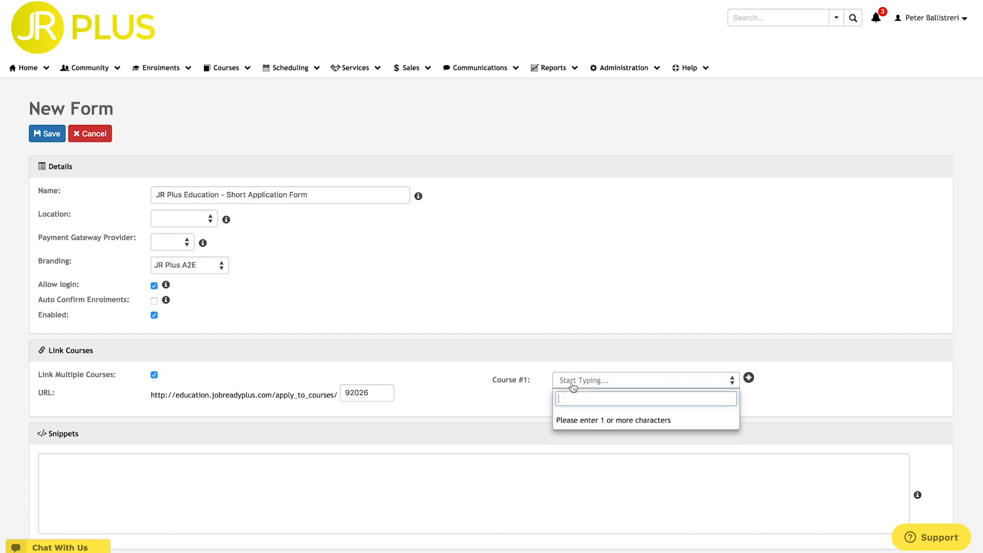
{"action": "type", "text": "%"}
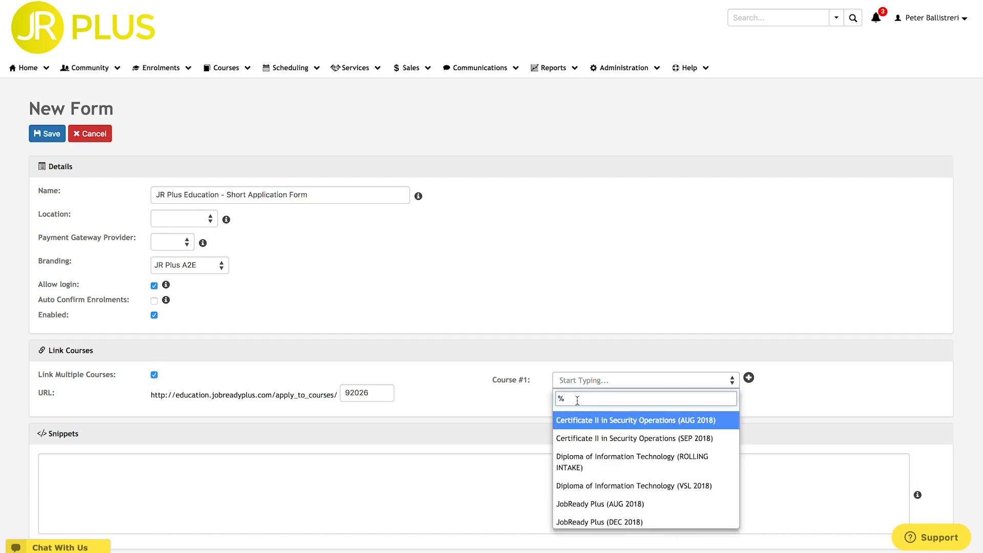
{"action": "scroll", "coordinate": [582, 446], "scroll_direction": "down", "scroll_amount": 3}
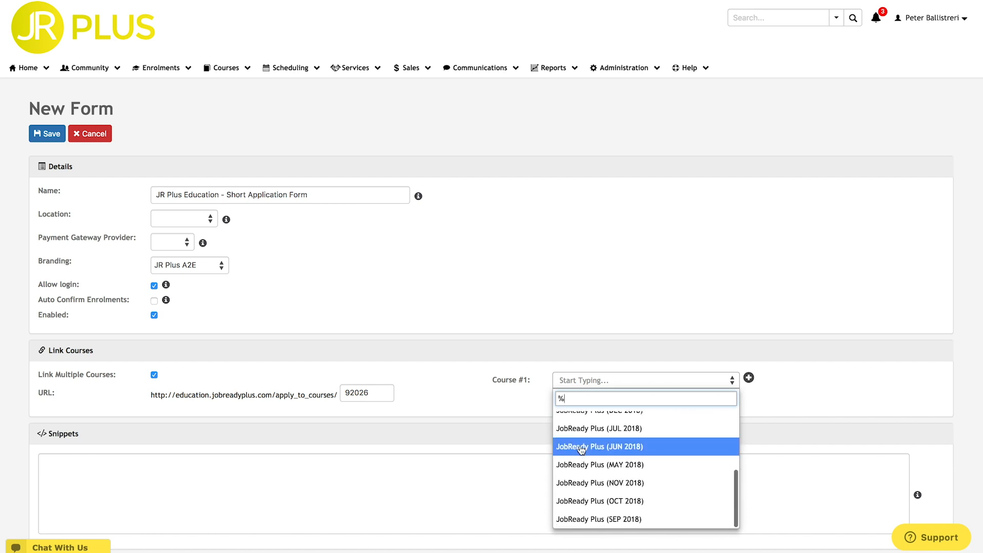
{"action": "scroll", "coordinate": [581, 449], "scroll_direction": "up", "scroll_amount": 5}
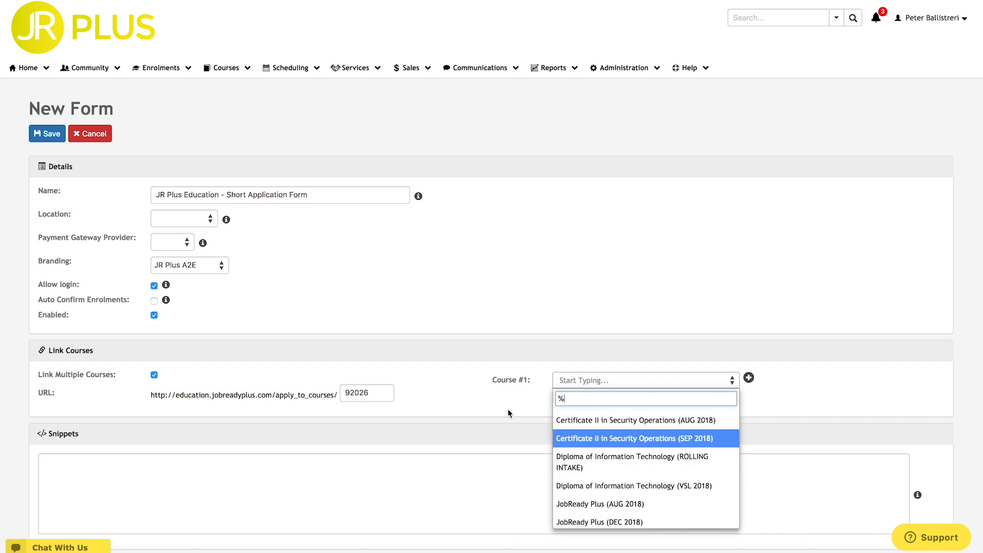
{"action": "left_click", "coordinate": [441, 389]}
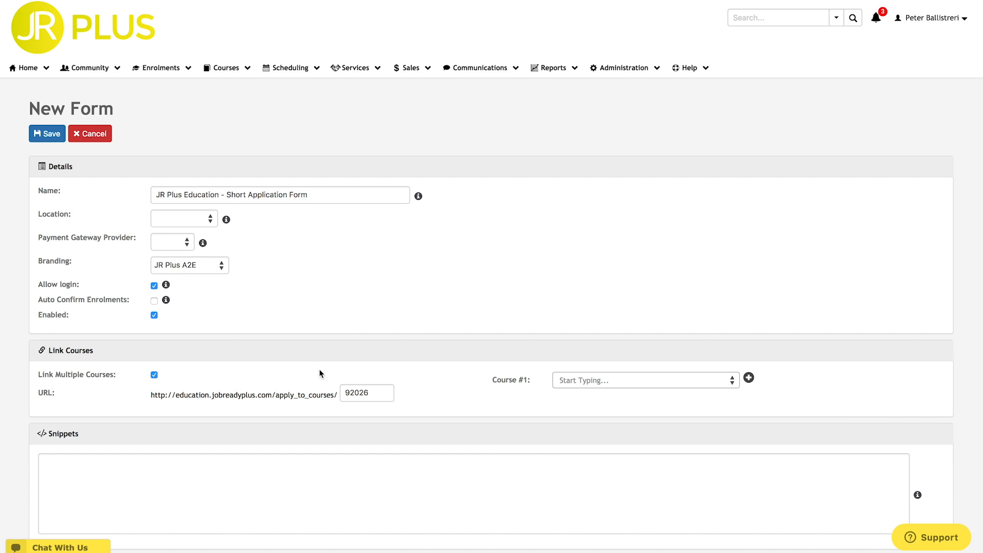
{"action": "left_click", "coordinate": [155, 375]}
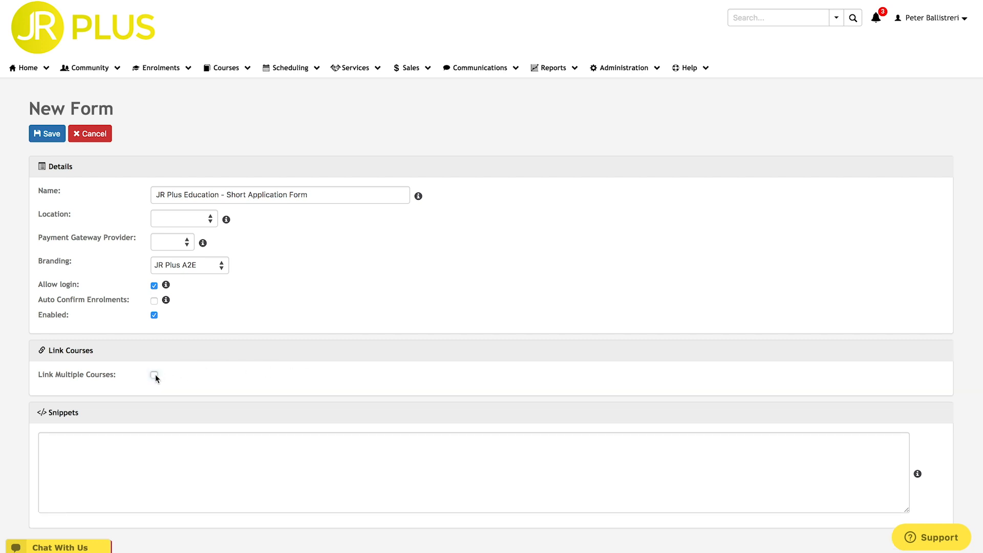
{"action": "left_click", "coordinate": [76, 443]}
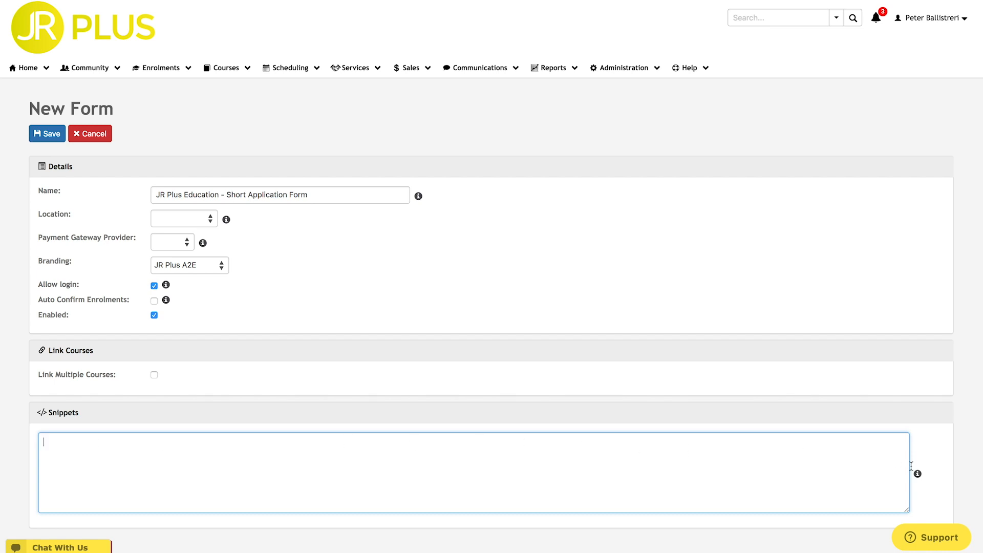
{"action": "mouse_move", "coordinate": [919, 472]}
{"action": "left_click", "coordinate": [49, 139]}
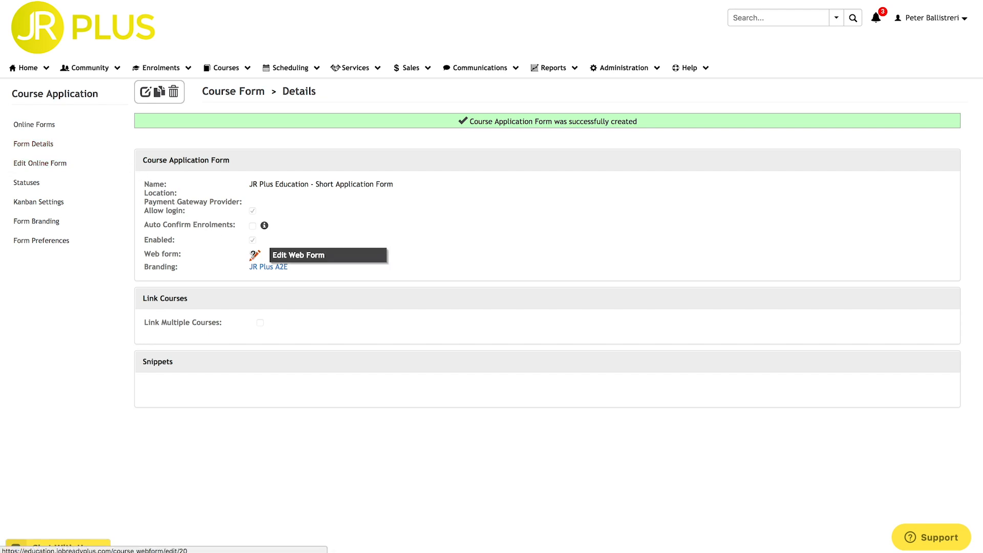
In the web form builder, title page 1 'Applicant Details' with description 'Please complete all fields below'.
{"action": "left_click", "coordinate": [255, 255]}
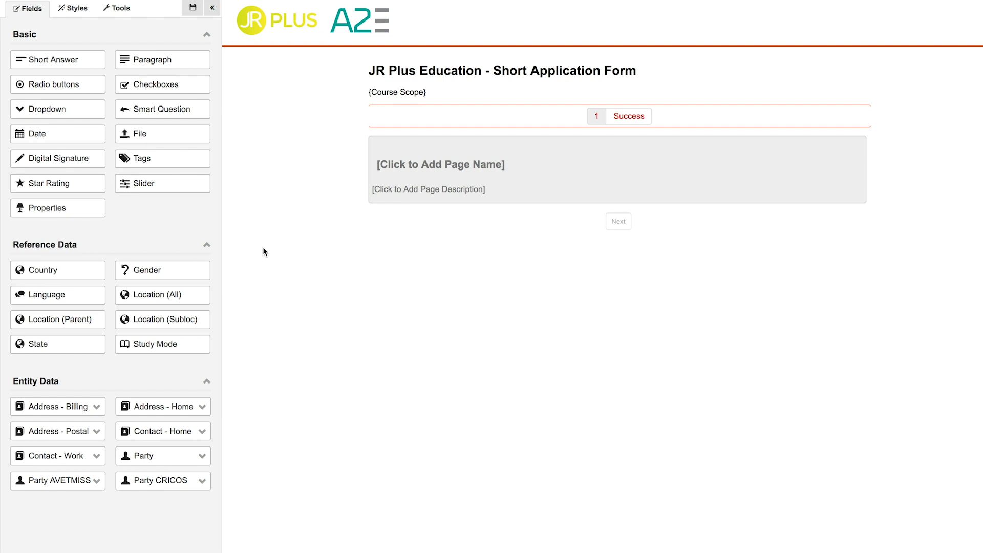
{"action": "left_click", "coordinate": [394, 169]}
{"action": "type", "text": "App"}
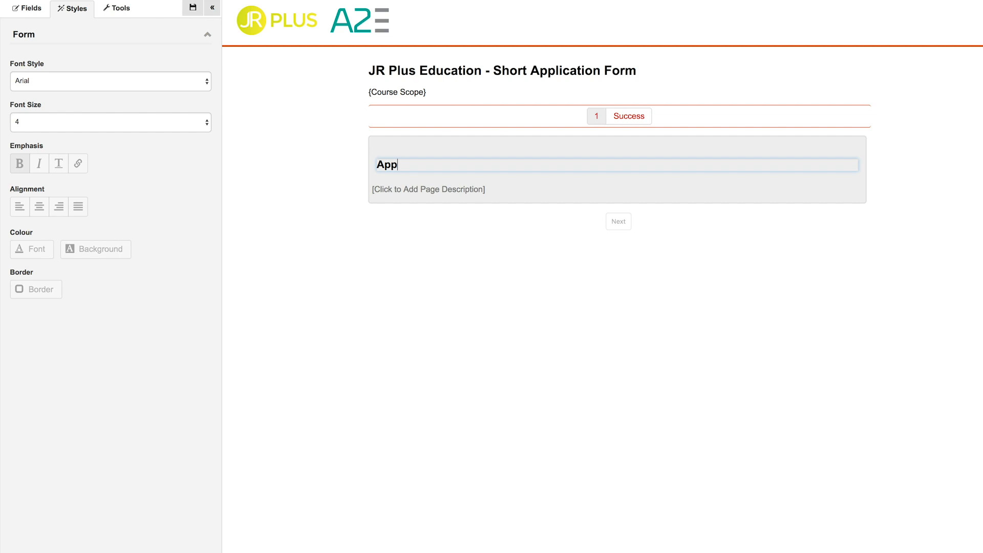
{"action": "type", "text": "licant Details"}
{"action": "left_click", "coordinate": [392, 190]}
{"action": "type", "text": "Please complete all fields below"}
{"action": "key", "text": "Return"}
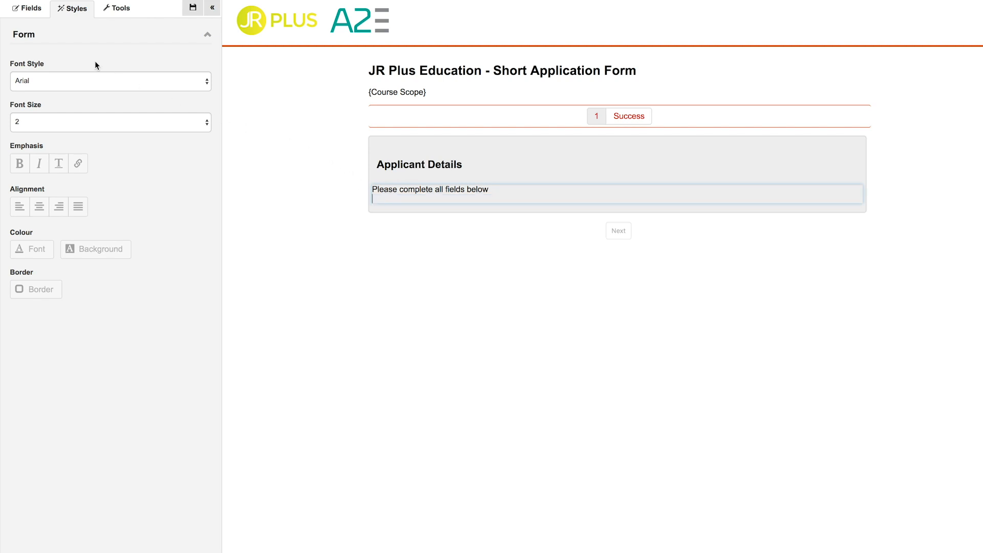
{"action": "left_click", "coordinate": [31, 9]}
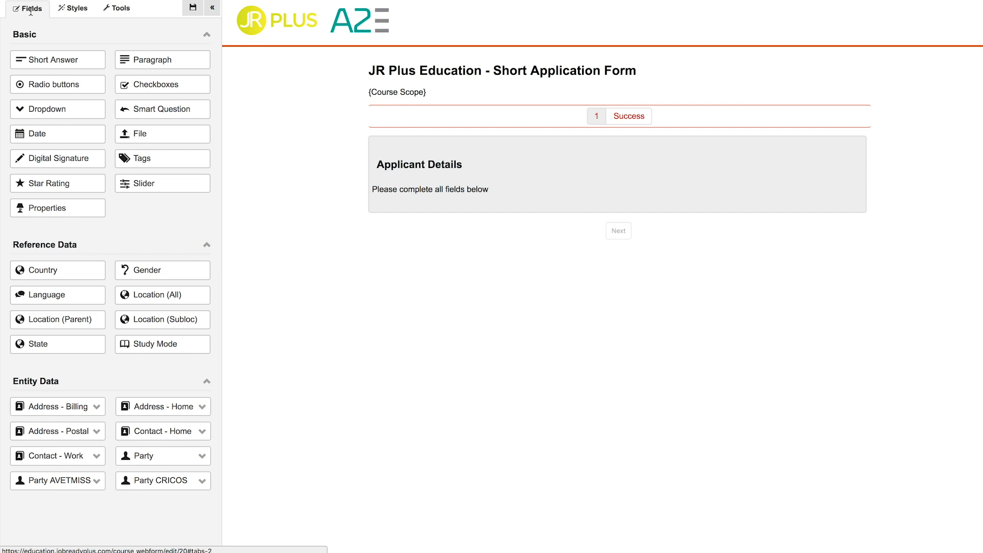
Add Party First Name and Surname plus Contact - Home E-mail Address and Mobile Number fields.
{"action": "left_click", "coordinate": [173, 455]}
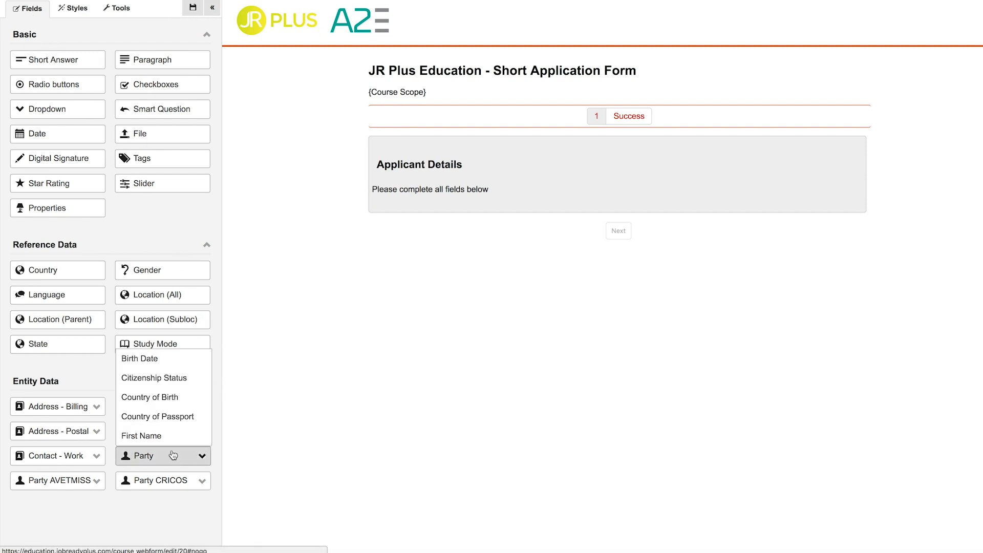
{"action": "left_click", "coordinate": [159, 436]}
{"action": "left_click", "coordinate": [162, 457]}
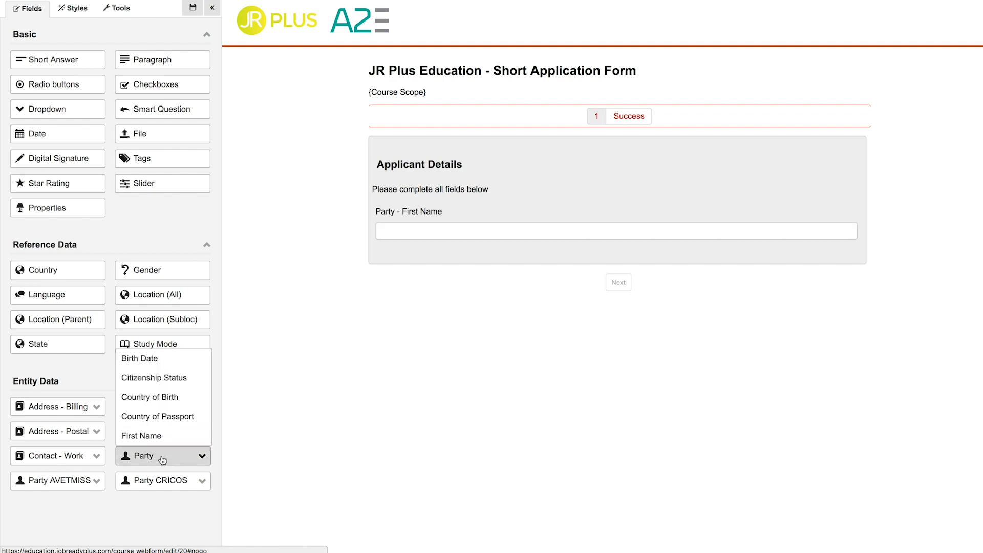
{"action": "scroll", "coordinate": [161, 435], "scroll_direction": "down", "scroll_amount": 5}
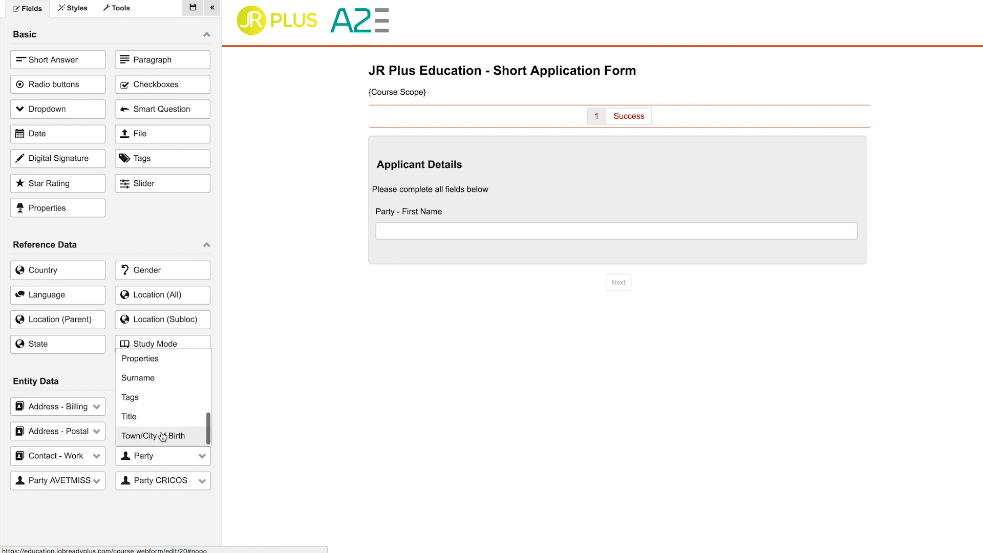
{"action": "left_click", "coordinate": [154, 378]}
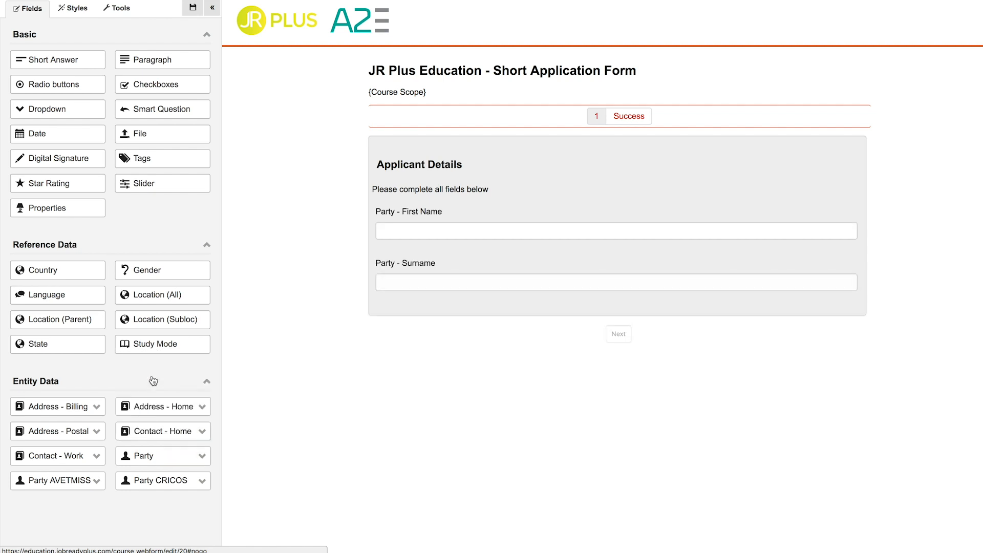
{"action": "left_click", "coordinate": [157, 434]}
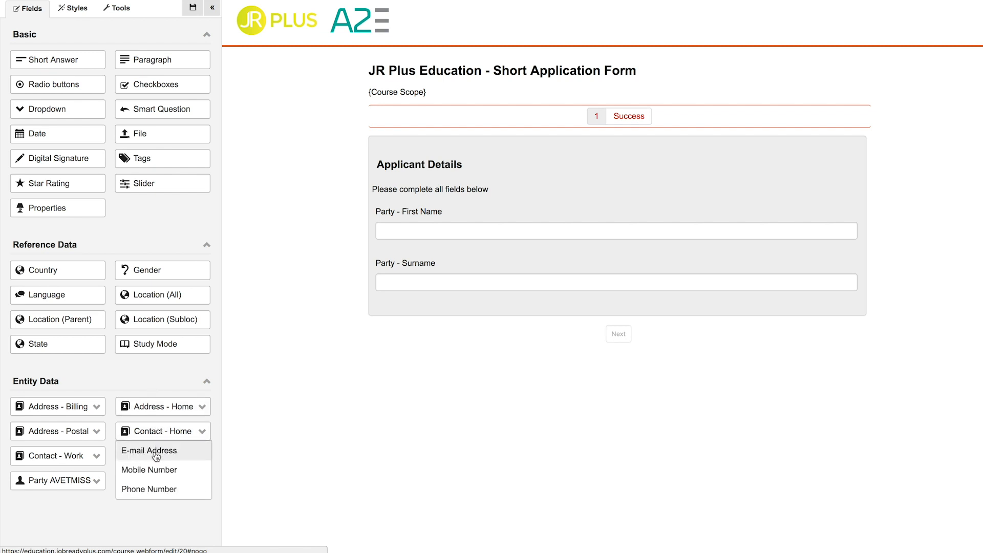
{"action": "left_click", "coordinate": [154, 451]}
{"action": "left_click", "coordinate": [157, 433]}
{"action": "left_click", "coordinate": [157, 469]}
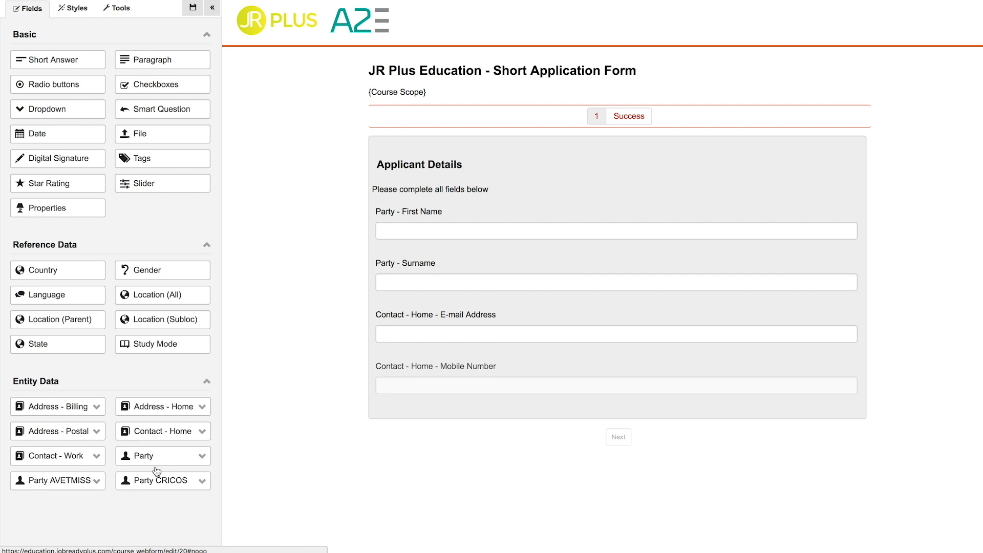
Remove the Party and Contact - Home prefixes from the four labels and make them bold.
{"action": "left_click", "coordinate": [401, 213]}
{"action": "left_click_drag", "start_coordinate": [402, 267], "coordinate": [373, 267]}
{"action": "key", "text": "BackSpace"}
{"action": "key", "text": "super+a"}
{"action": "key", "text": "super+b"}
{"action": "left_click_drag", "start_coordinate": [440, 317], "coordinate": [374, 321]}
{"action": "key", "text": "BackSpace"}
{"action": "key", "text": "super+a"}
{"action": "key", "text": "super+b"}
{"action": "left_click_drag", "start_coordinate": [440, 368], "coordinate": [366, 370]}
{"action": "key", "text": "BackSpace"}
{"action": "key", "text": "super+a"}
{"action": "key", "text": "super+b"}
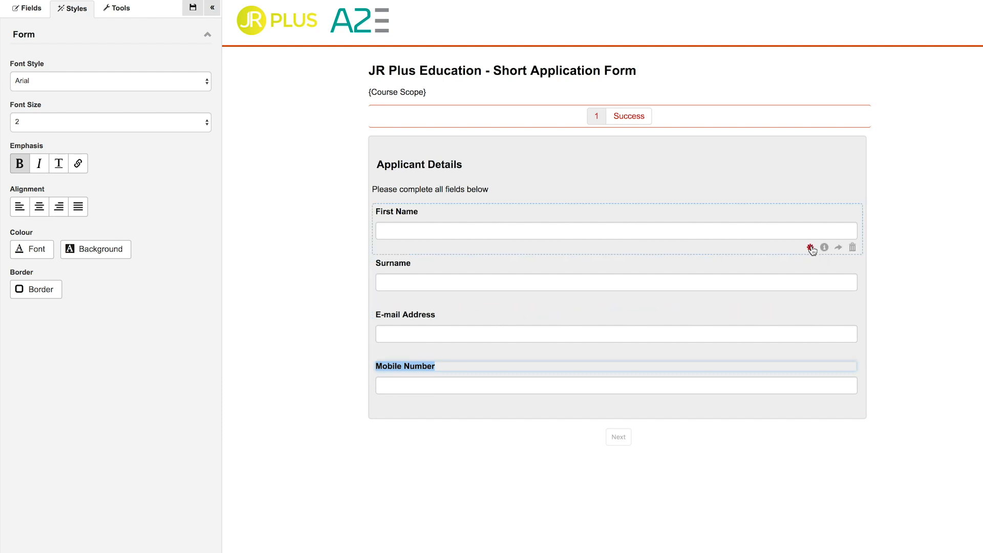
Retitle the Success page 'Congratulations!', paste the application-received message, and save the form.
{"action": "left_click", "coordinate": [633, 119]}
{"action": "left_click", "coordinate": [412, 150]}
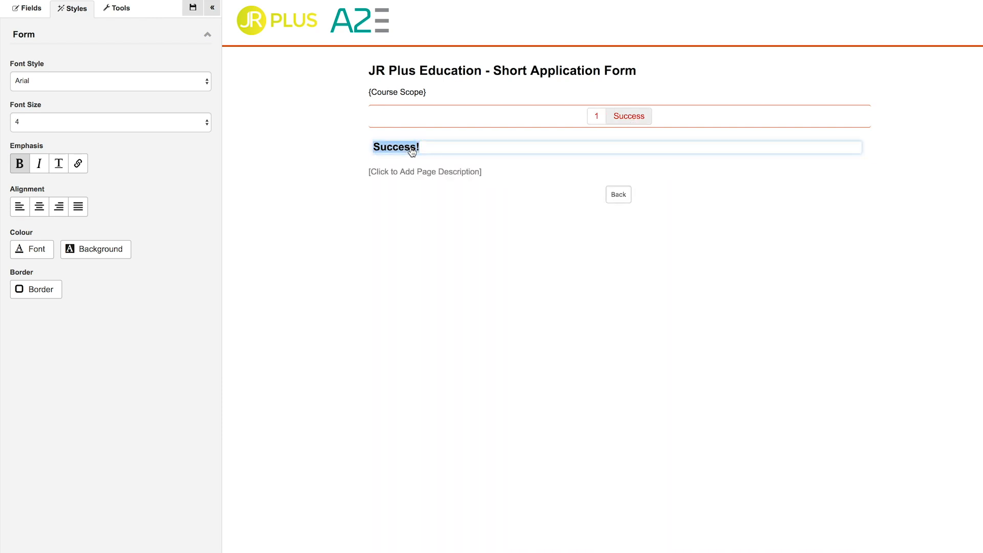
{"action": "type", "text": "Congratulations!"}
{"action": "left_click", "coordinate": [409, 175]}
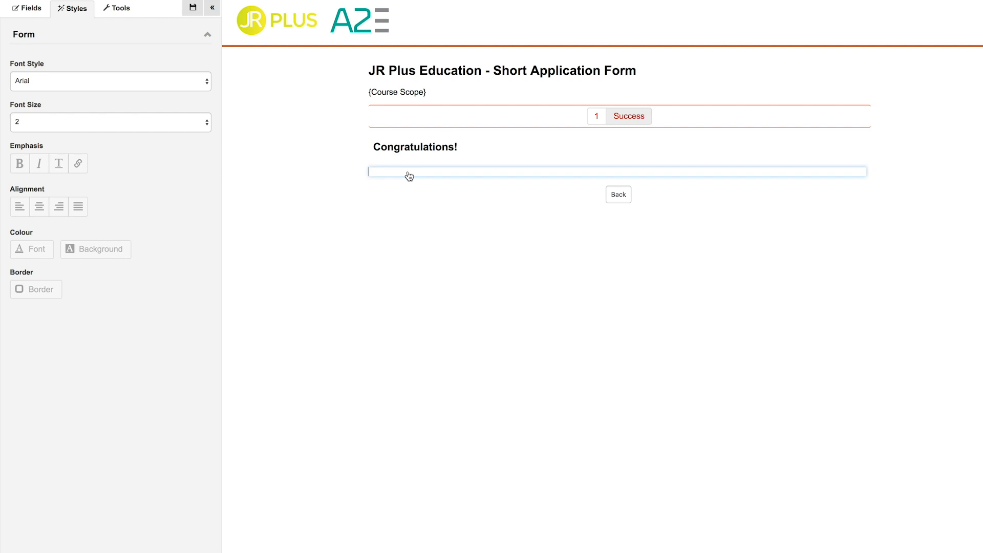
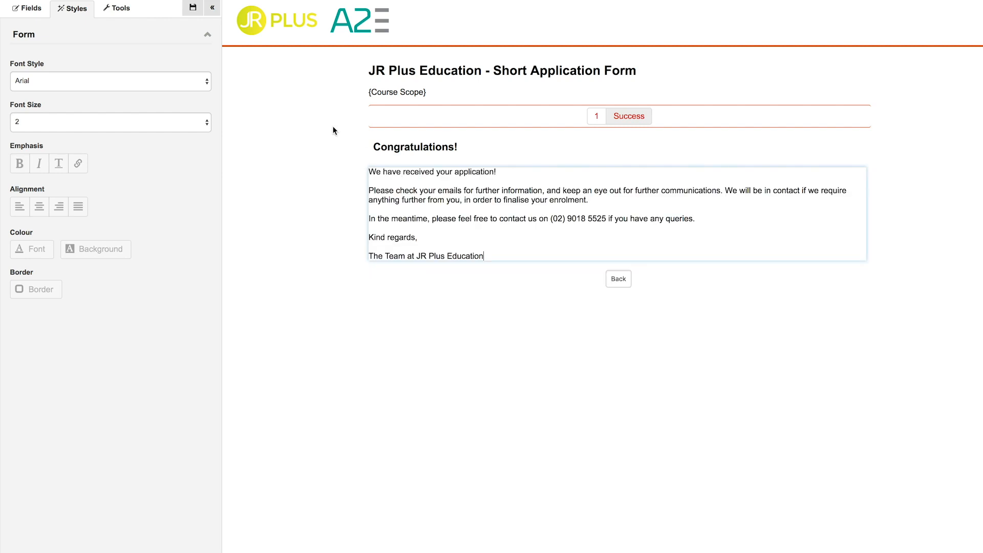
{"action": "left_click", "coordinate": [193, 7]}
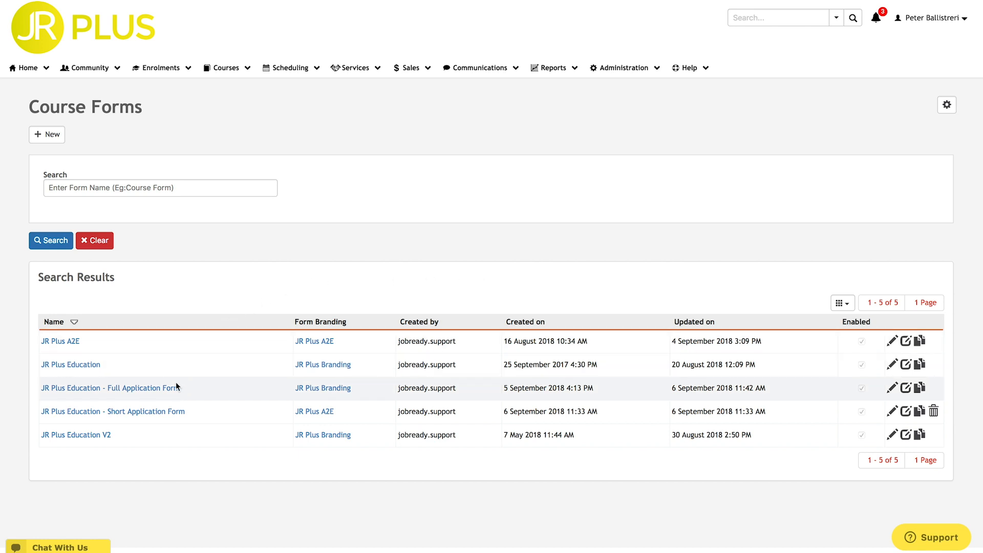
Open the Full Application Form's web form, review pages 1–4, and add a blank fifth page.
{"action": "left_click", "coordinate": [153, 388]}
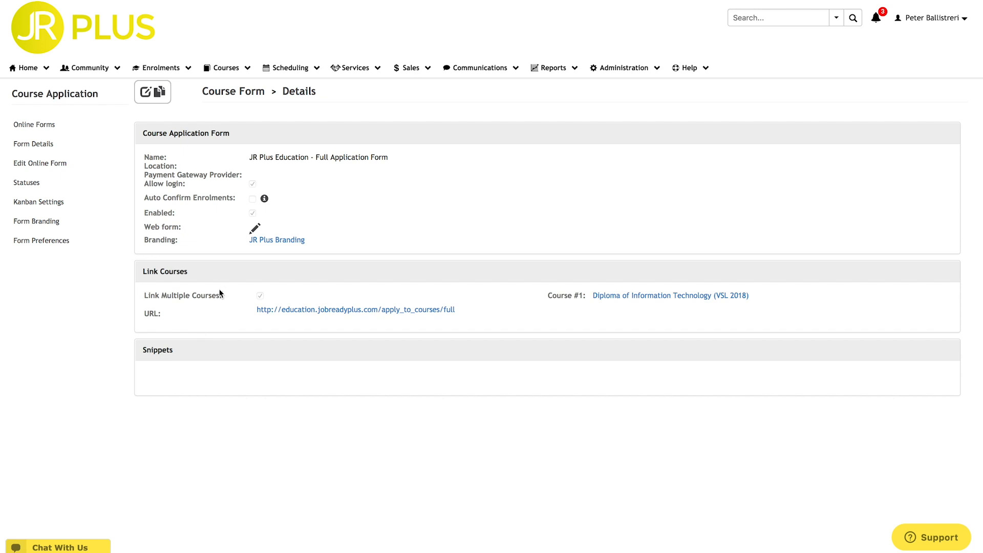
{"action": "left_click", "coordinate": [255, 229]}
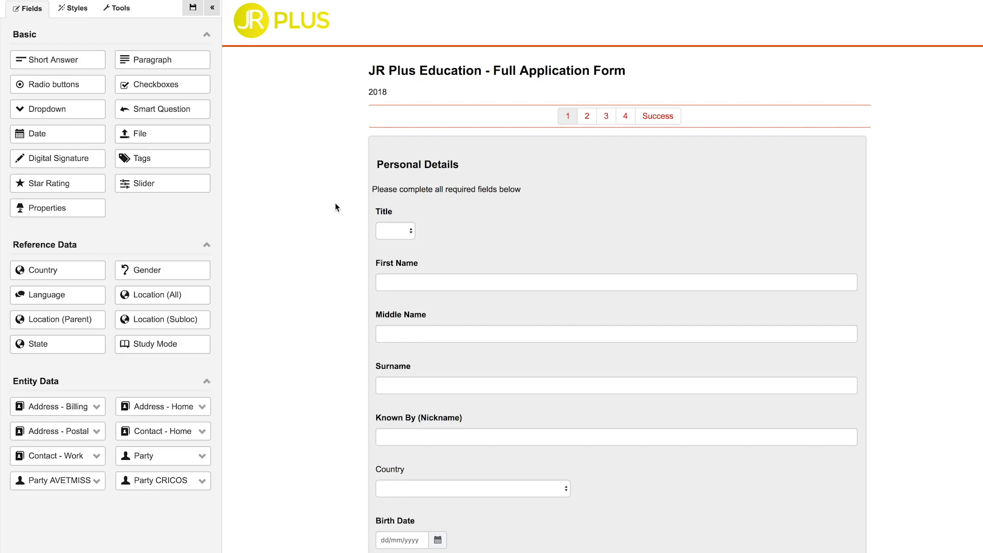
{"action": "scroll", "coordinate": [338, 202], "scroll_direction": "down", "scroll_amount": 5}
{"action": "scroll", "coordinate": [339, 203], "scroll_direction": "up", "scroll_amount": 5}
{"action": "left_click", "coordinate": [587, 117]}
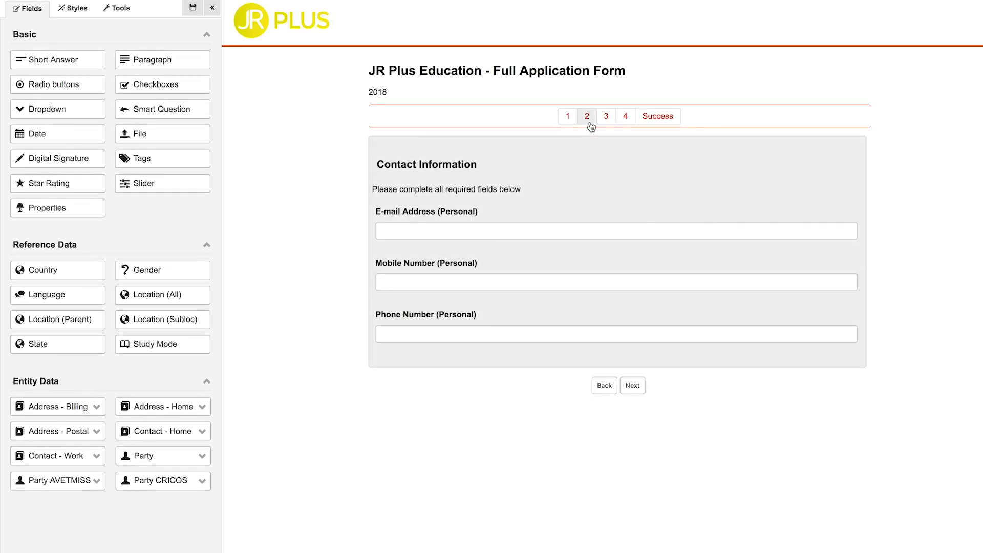
{"action": "left_click", "coordinate": [612, 123]}
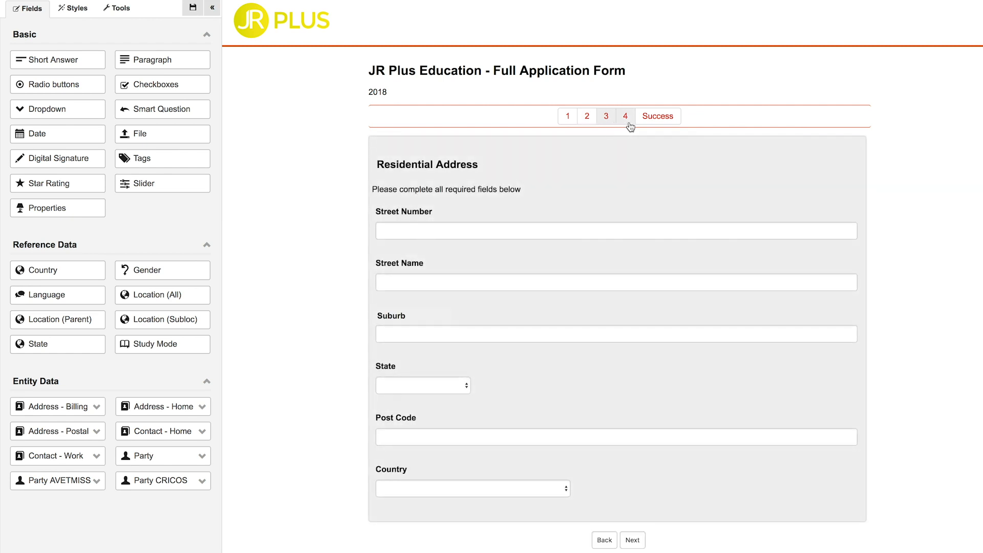
{"action": "left_click", "coordinate": [626, 116]}
{"action": "scroll", "coordinate": [635, 193], "scroll_direction": "down", "scroll_amount": 15}
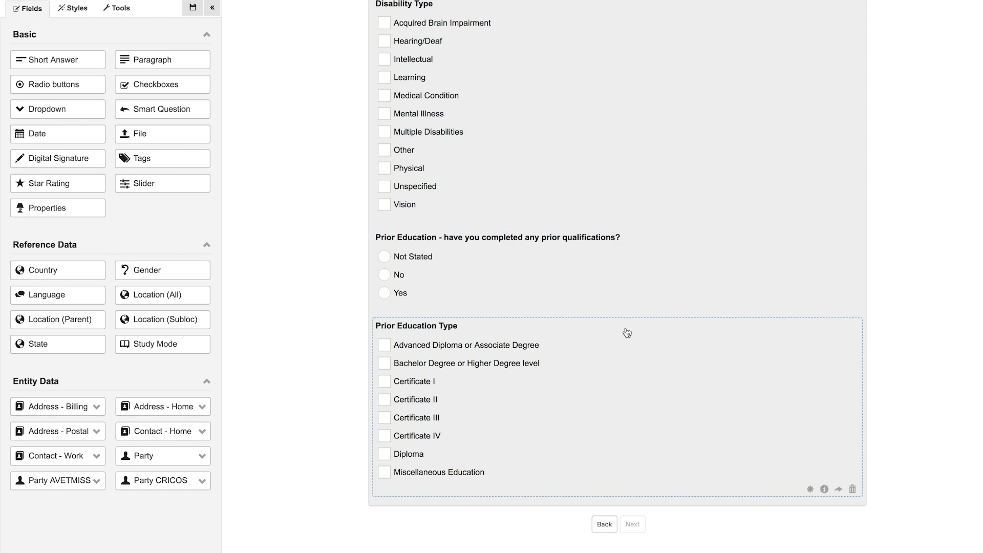
{"action": "scroll", "coordinate": [628, 333], "scroll_direction": "up", "scroll_amount": 15}
{"action": "left_click", "coordinate": [117, 8]}
{"action": "left_click", "coordinate": [40, 116]}
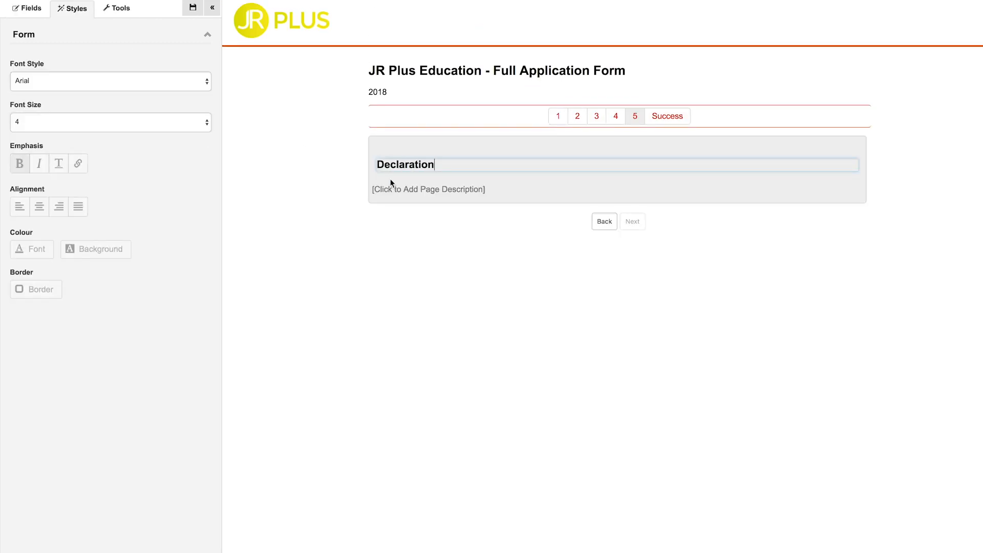
Add a checkbox headed bold 'Terms and Conditions' with text 'Please read our Terms & Conditions HERE.'.
{"action": "left_click", "coordinate": [391, 185]}
{"action": "type", "text": "Please complete all required fields below"}
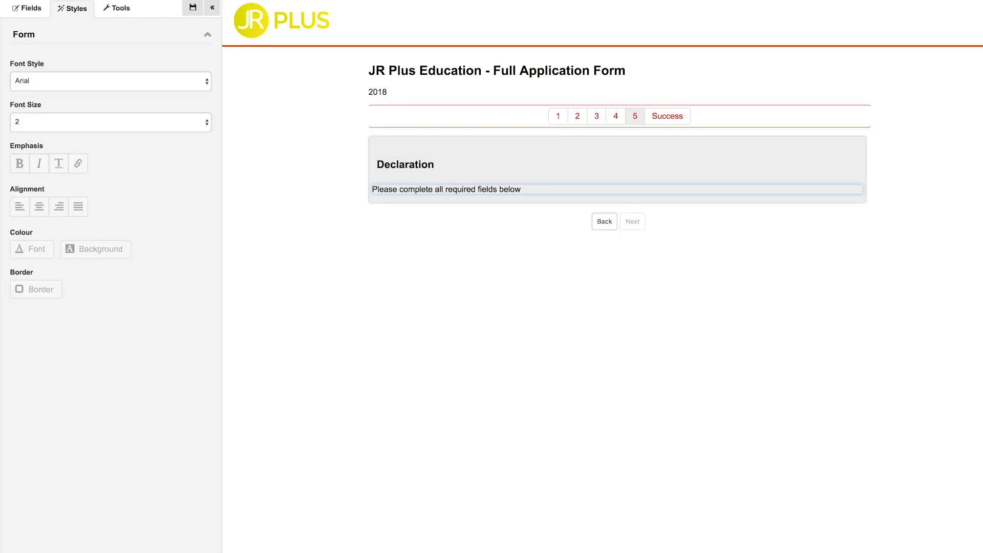
{"action": "left_click", "coordinate": [31, 8]}
{"action": "left_click", "coordinate": [161, 83]}
{"action": "left_click", "coordinate": [396, 217]}
{"action": "double_click", "coordinate": [397, 214]}
{"action": "key", "text": "super+b"}
{"action": "type", "text": "Terms and Conditions"}
{"action": "key", "text": "Return"}
{"action": "key", "text": "Return"}
{"action": "key", "text": "super+b"}
{"action": "type", "text": "Please read our Terms & Conditions HERE."}
Link the word HERE to the terms page and write the 'I agree to the Terms and Conditions…' option.
{"action": "double_click", "coordinate": [520, 230]}
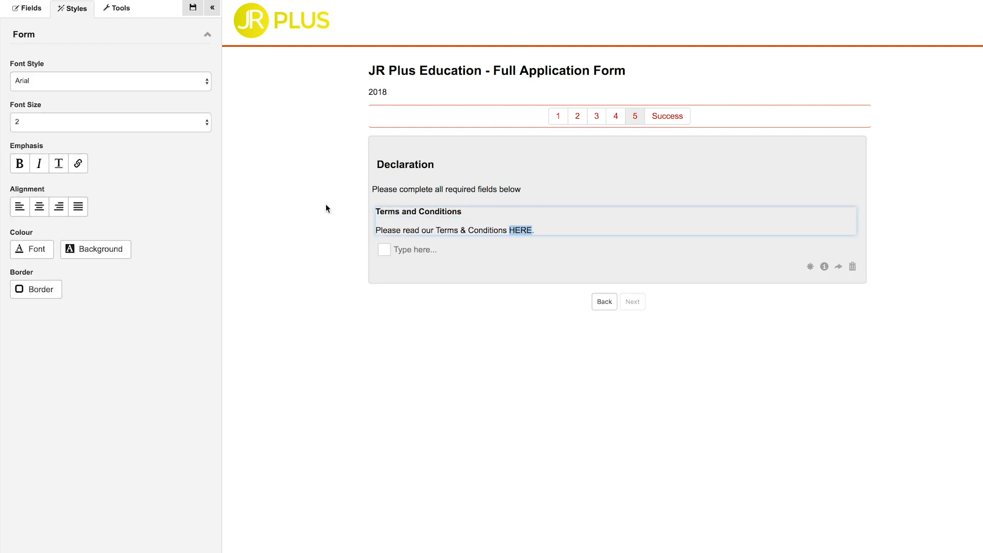
{"action": "left_click", "coordinate": [77, 164]}
{"action": "left_click", "coordinate": [485, 231]}
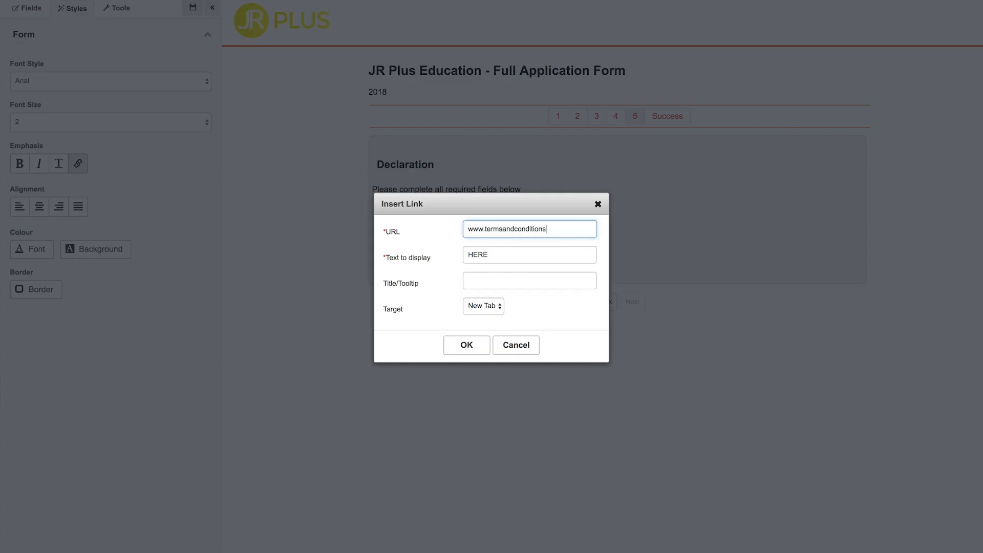
{"action": "left_click", "coordinate": [484, 281]}
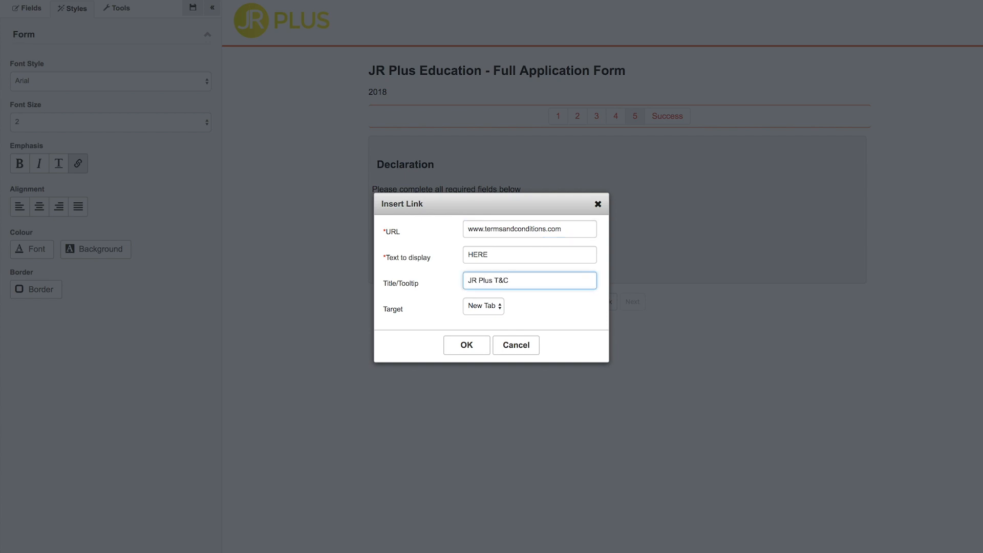
{"action": "left_click", "coordinate": [467, 345]}
{"action": "left_click", "coordinate": [406, 253]}
{"action": "type", "text": "I agree to the Terms and Conditions as stated via the above link, and confirm that all information submitted within this application form is true and correct."}
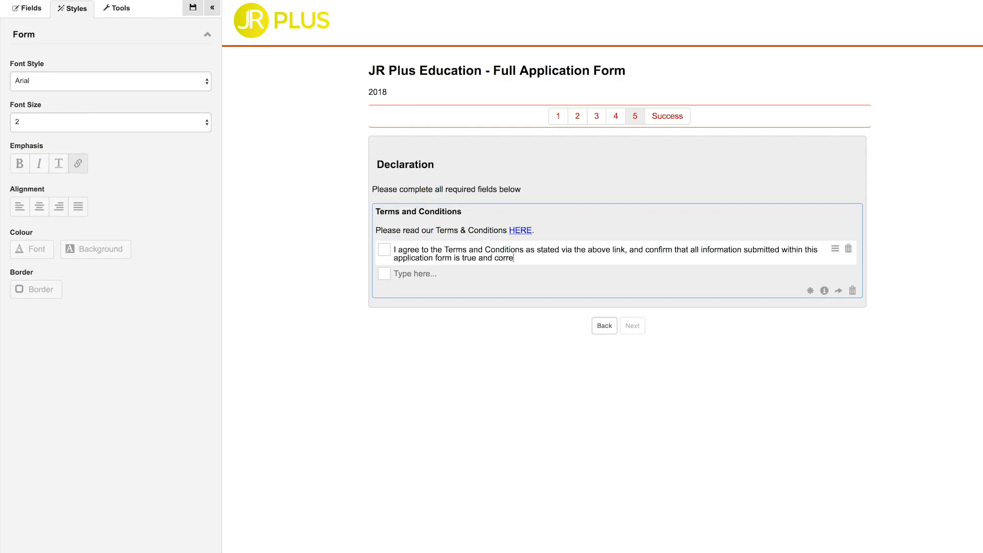
Add Digital Signature and Date fields, make the agreement checkbox required, and save the form.
{"action": "left_click", "coordinate": [42, 15]}
{"action": "left_click", "coordinate": [23, 159]}
{"action": "left_click", "coordinate": [23, 134]}
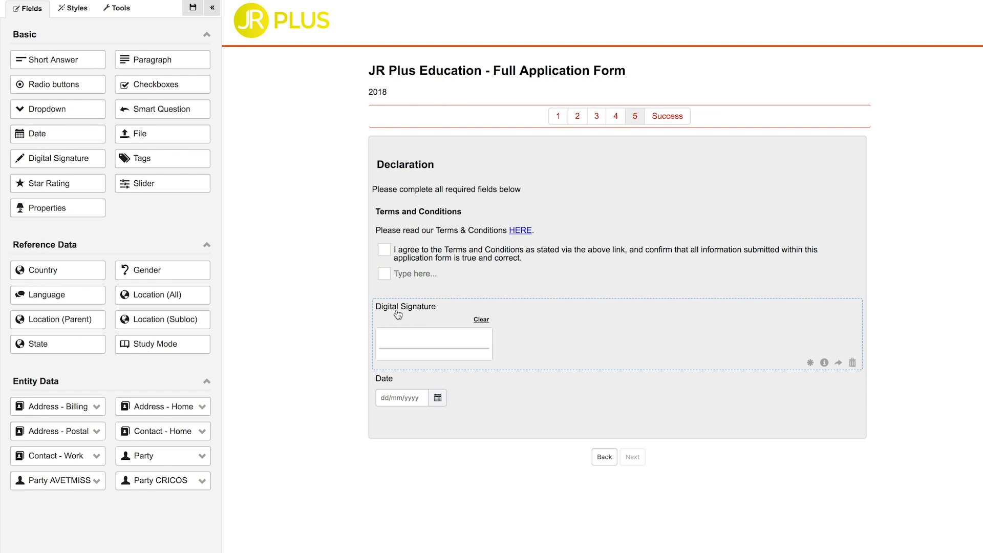
{"action": "left_click", "coordinate": [398, 307]}
{"action": "left_click", "coordinate": [392, 380]}
{"action": "left_click", "coordinate": [810, 290]}
{"action": "left_click", "coordinate": [193, 8]}
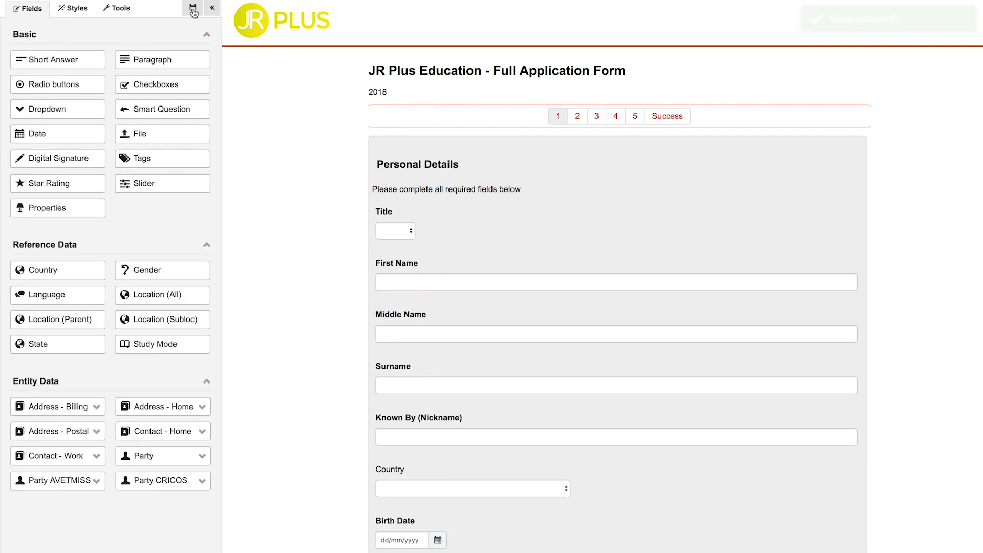
{"action": "left_click", "coordinate": [117, 8]}
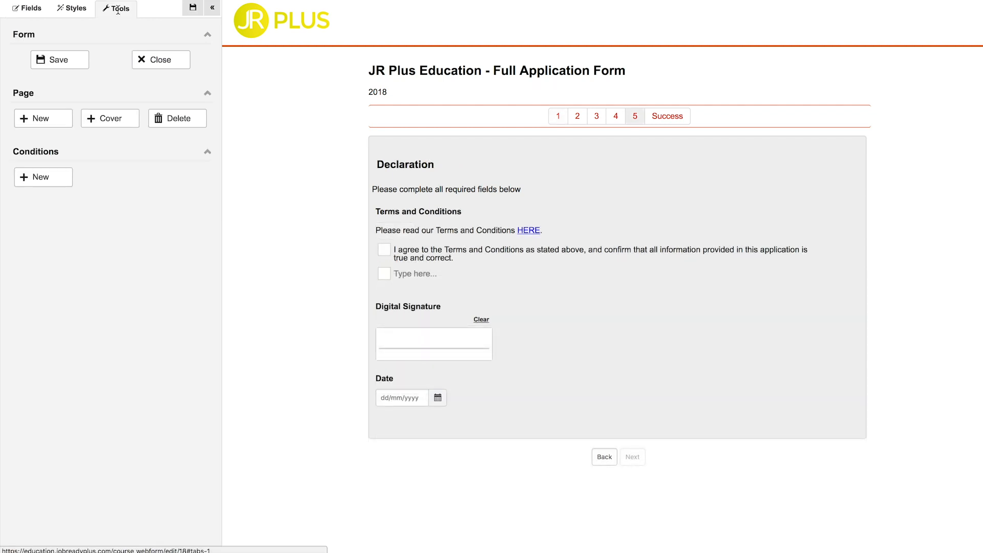
Add a condition showing Disability Type when Disability is answered Yes.
{"action": "left_click", "coordinate": [55, 177]}
{"action": "left_click", "coordinate": [321, 262]}
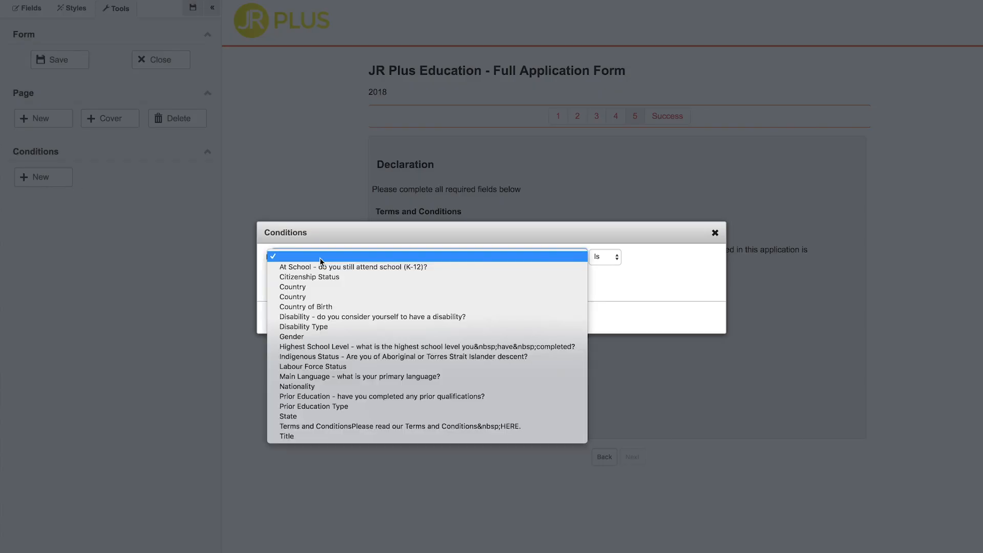
{"action": "left_click", "coordinate": [337, 316]}
{"action": "left_click", "coordinate": [651, 257]}
{"action": "left_click", "coordinate": [647, 266]}
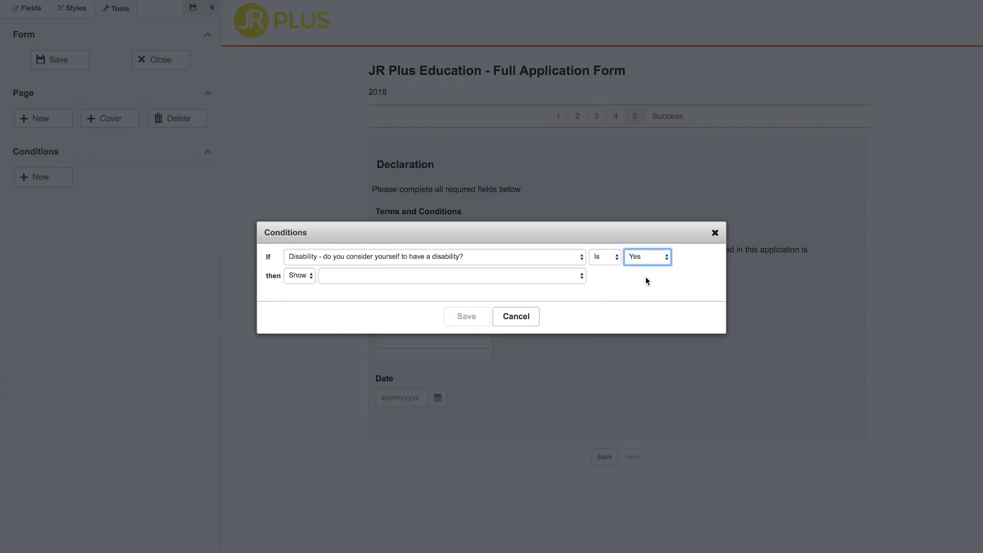
{"action": "left_click", "coordinate": [530, 276]}
{"action": "left_click", "coordinate": [380, 525]}
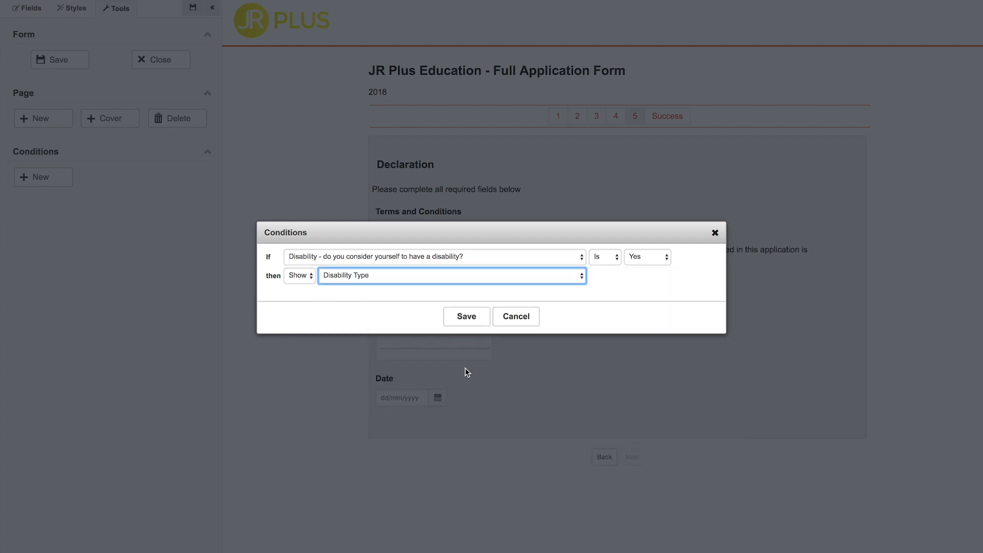
{"action": "left_click", "coordinate": [464, 317]}
Add a condition showing Prior Education Type when Prior Education is Yes, then save the form.
{"action": "left_click", "coordinate": [49, 178]}
{"action": "left_click", "coordinate": [318, 257]}
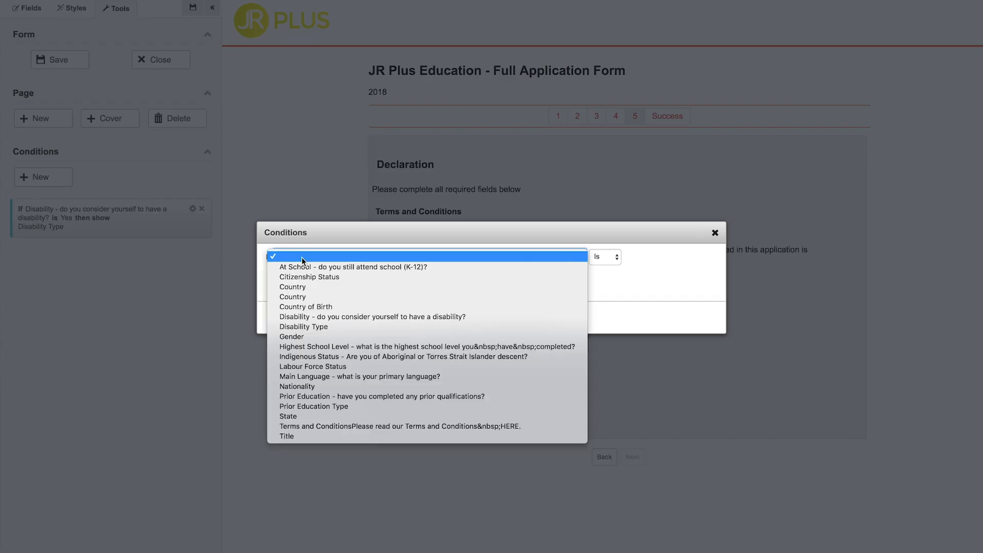
{"action": "left_click", "coordinate": [367, 397]}
{"action": "left_click", "coordinate": [651, 257]}
{"action": "left_click", "coordinate": [648, 267]}
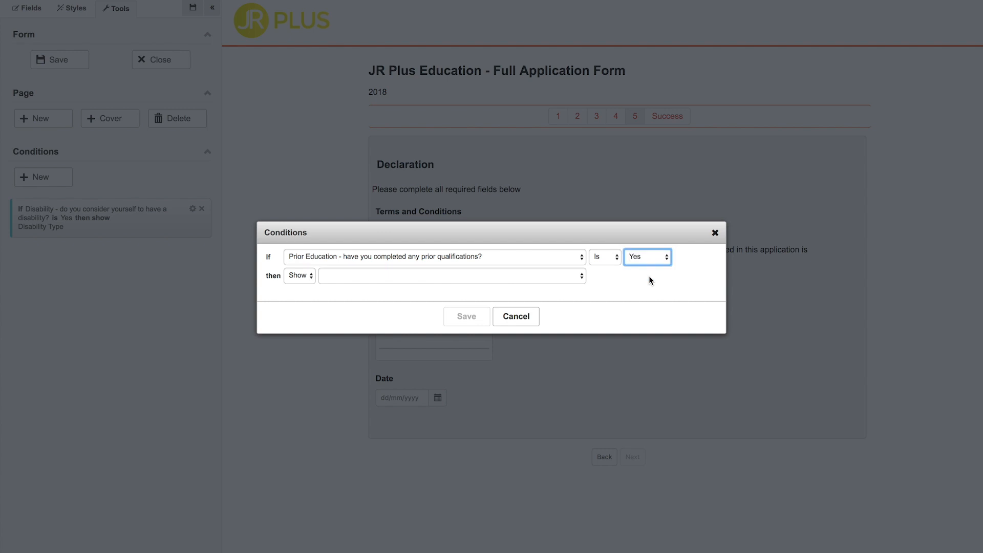
{"action": "left_click", "coordinate": [491, 276]}
{"action": "left_click", "coordinate": [419, 526]}
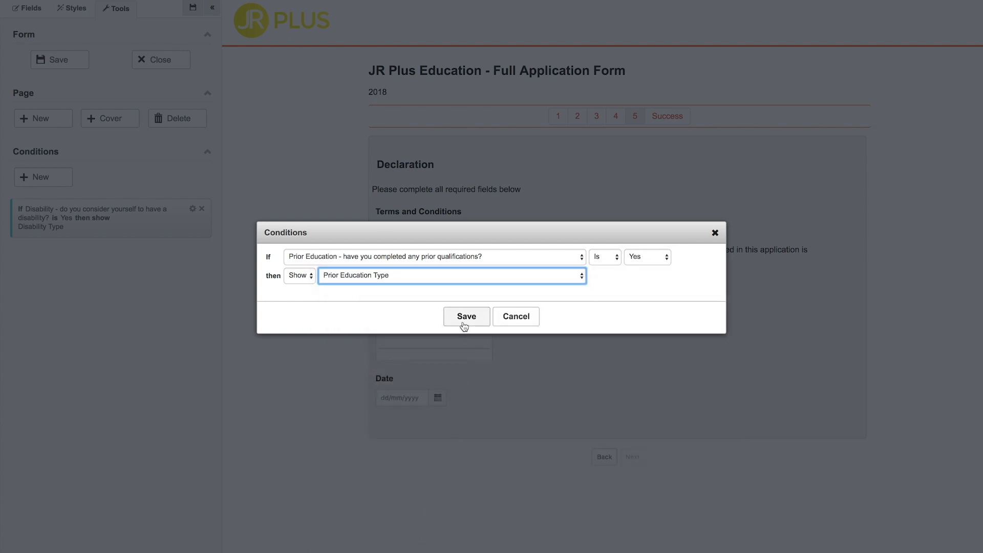
{"action": "left_click", "coordinate": [464, 318]}
{"action": "left_click", "coordinate": [193, 9]}
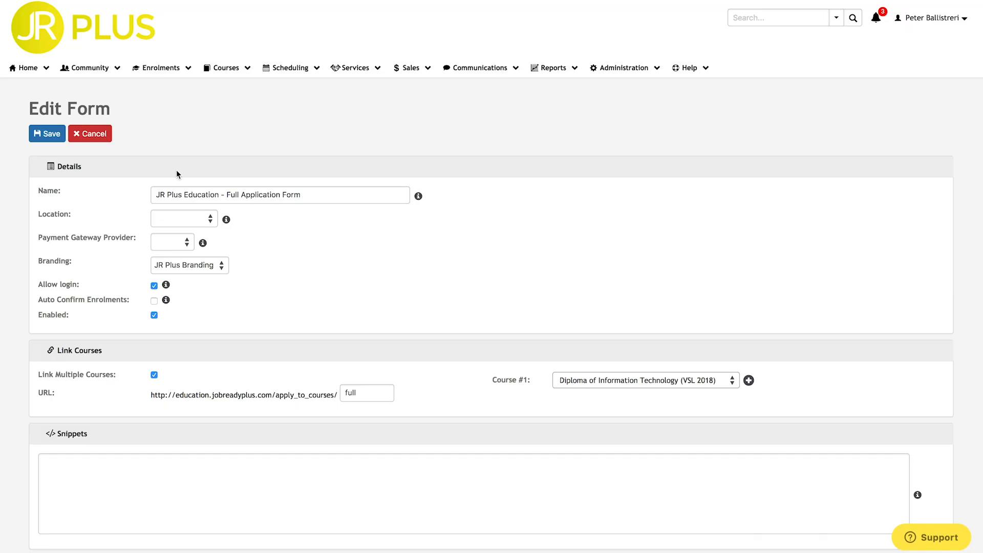
Keep multiple-course linking on, set the URL ending to full_quals, and add Course #2–#4 slots.
{"action": "left_click", "coordinate": [152, 376]}
{"action": "left_click", "coordinate": [152, 376]}
{"action": "left_click", "coordinate": [361, 391]}
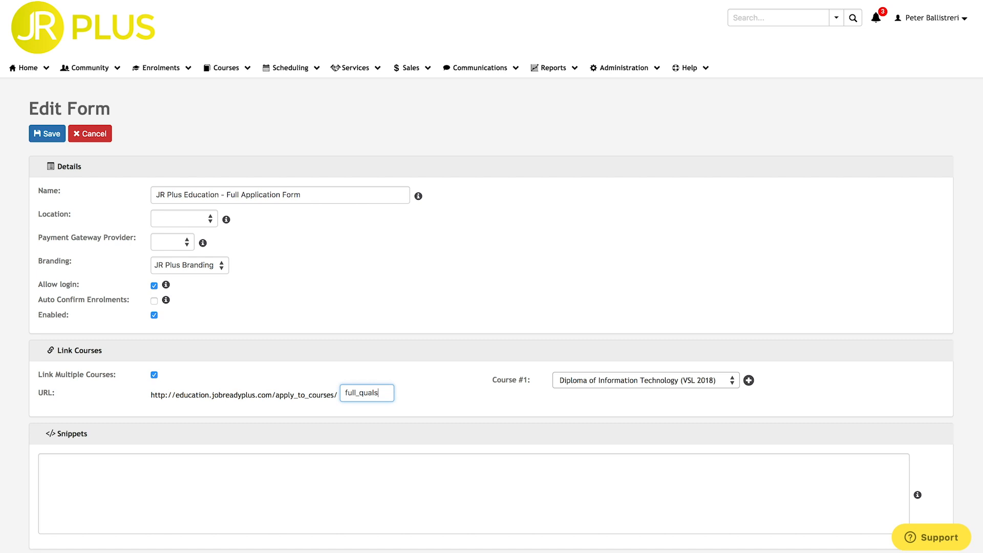
{"action": "left_click", "coordinate": [748, 381]}
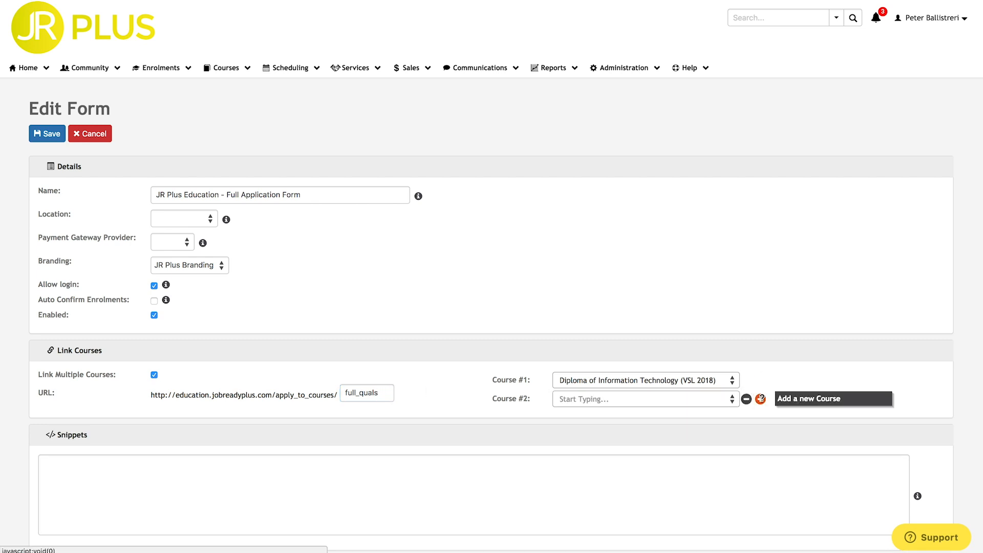
{"action": "left_click", "coordinate": [760, 399]}
{"action": "left_click", "coordinate": [761, 417]}
Assign the VSL 2019 diploma to Course #2 and INTERNATIONAL 2018 and 2019 to Courses #3 and #4.
{"action": "left_click", "coordinate": [699, 402]}
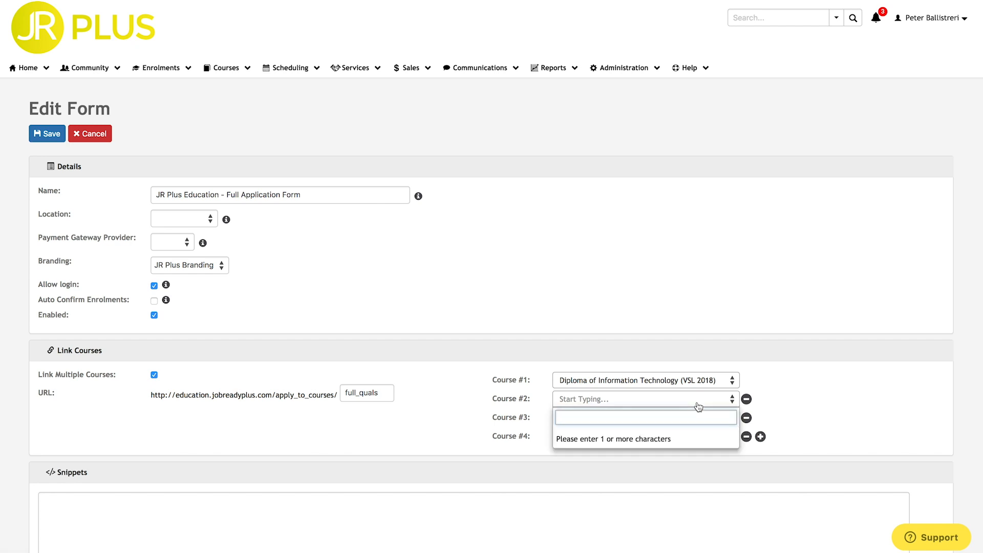
{"action": "type", "text": "vsl"}
{"action": "left_click", "coordinate": [693, 456]}
{"action": "left_click", "coordinate": [681, 417]}
{"action": "type", "text": "intern"}
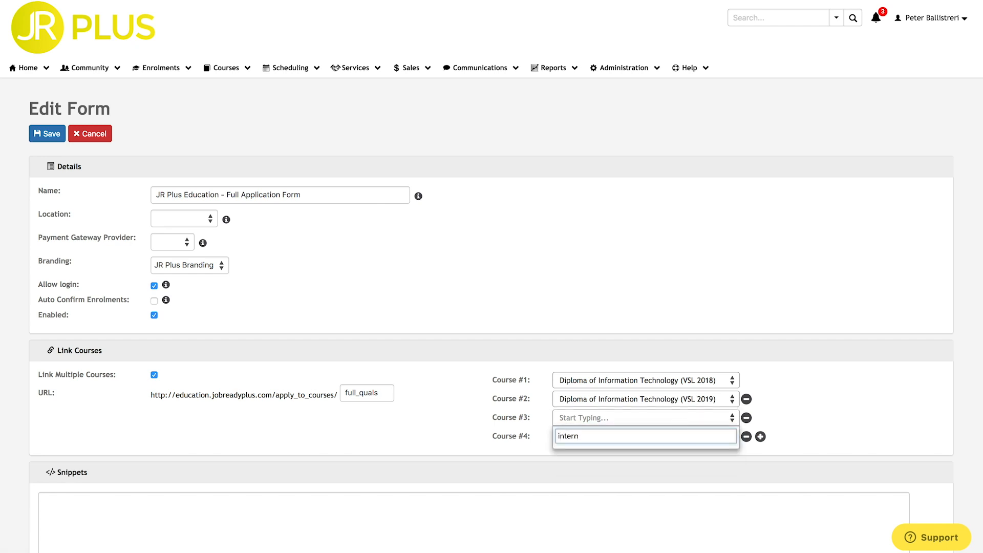
{"action": "left_click", "coordinate": [672, 461]}
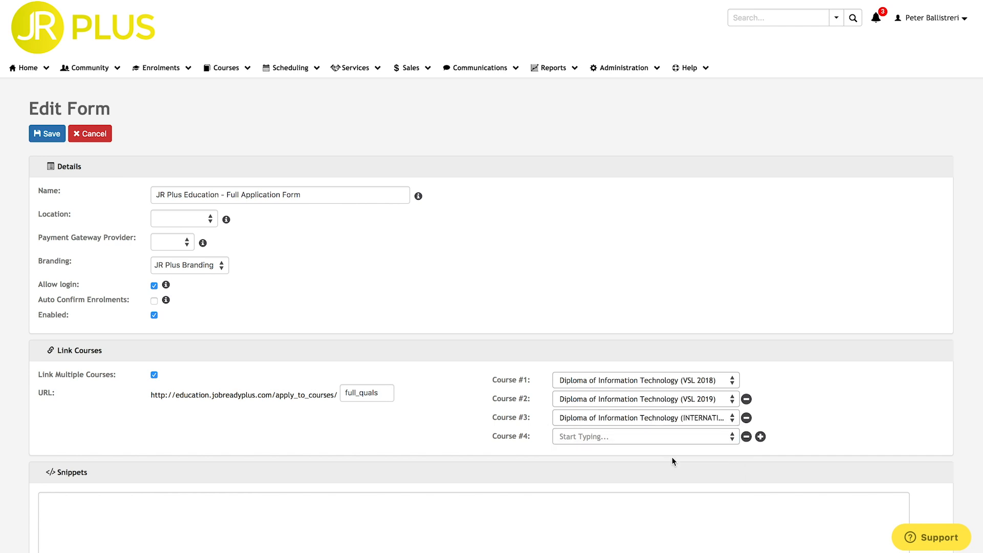
{"action": "left_click", "coordinate": [674, 442]}
{"action": "type", "text": "intern"}
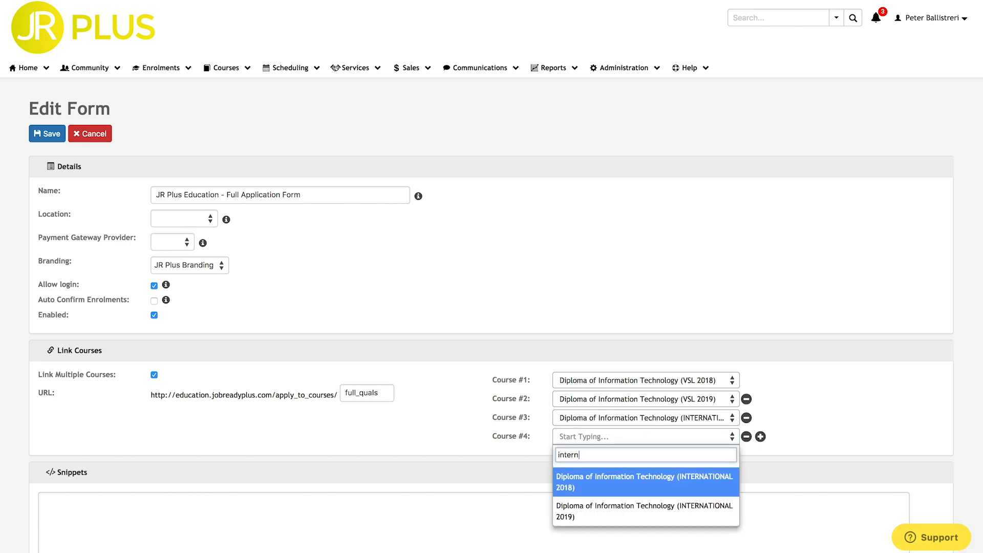
{"action": "left_click", "coordinate": [658, 507]}
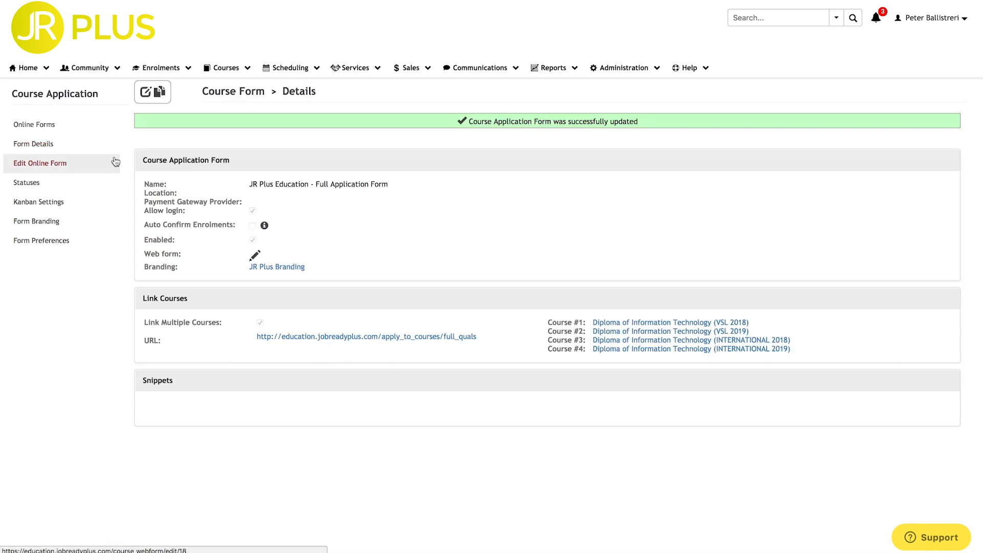
Preview the public form from Personal Details through Declaration, then bring up the Courses menu.
{"action": "left_click", "coordinate": [339, 337]}
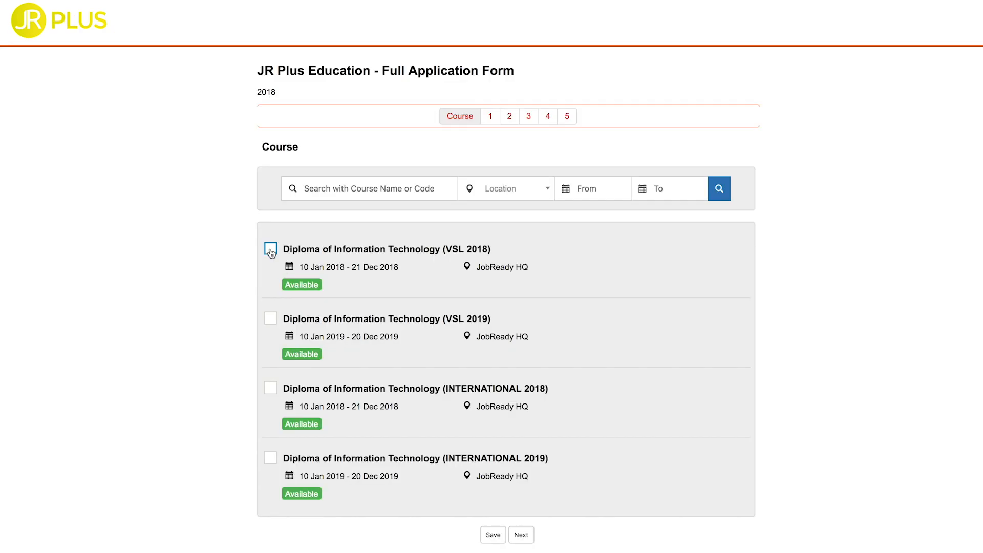
{"action": "left_click", "coordinate": [489, 117]}
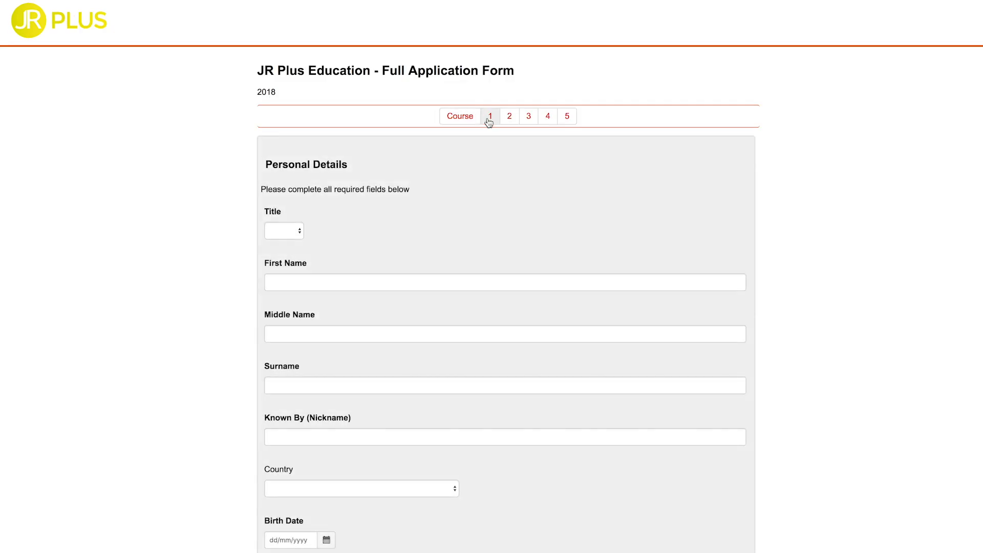
{"action": "left_click", "coordinate": [510, 117]}
{"action": "left_click", "coordinate": [529, 120]}
{"action": "left_click", "coordinate": [547, 121]}
{"action": "left_click", "coordinate": [566, 122]}
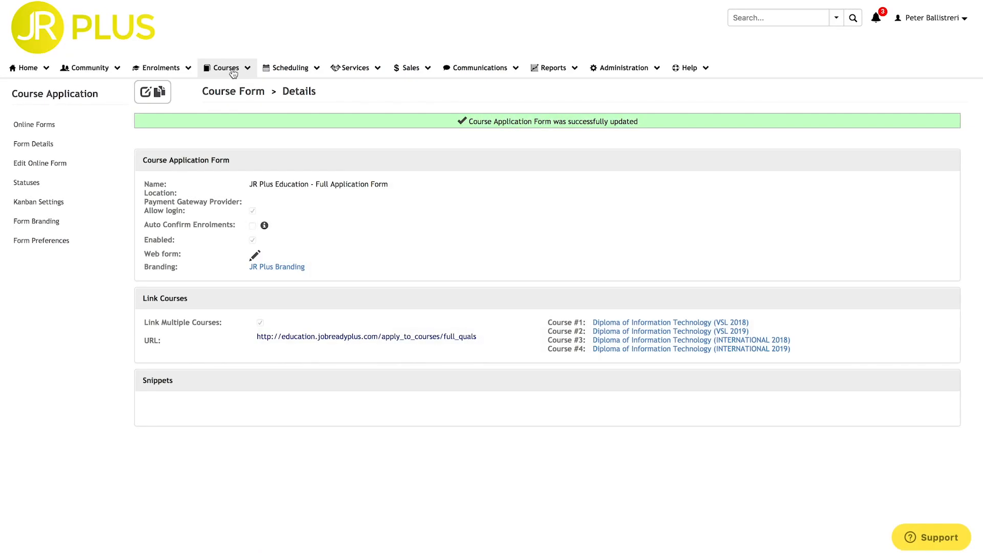
{"action": "left_click", "coordinate": [226, 68]}
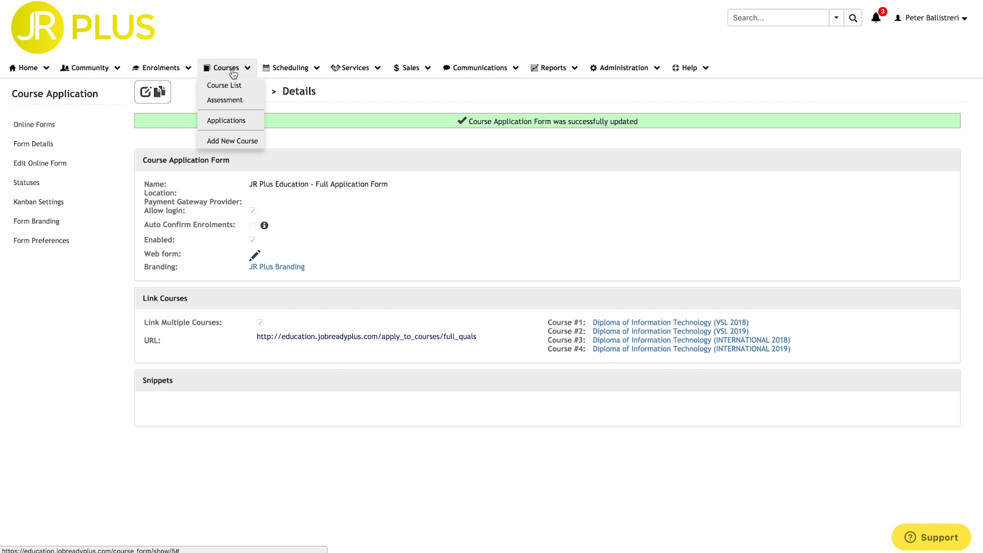
Open the DEC 2018 A2E course from the Course List and start a new attached application form.
{"action": "left_click", "coordinate": [233, 90]}
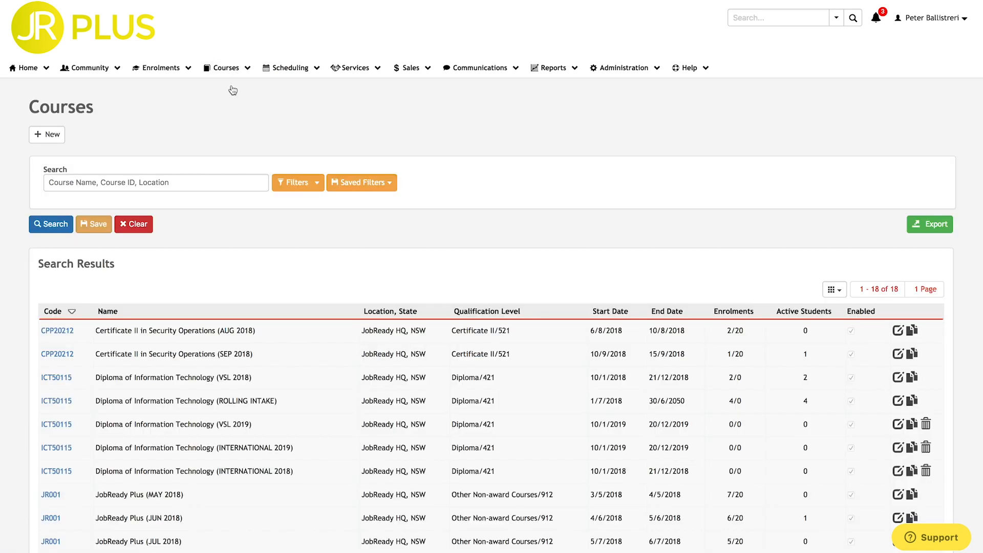
{"action": "scroll", "coordinate": [233, 89], "scroll_direction": "down", "scroll_amount": 5}
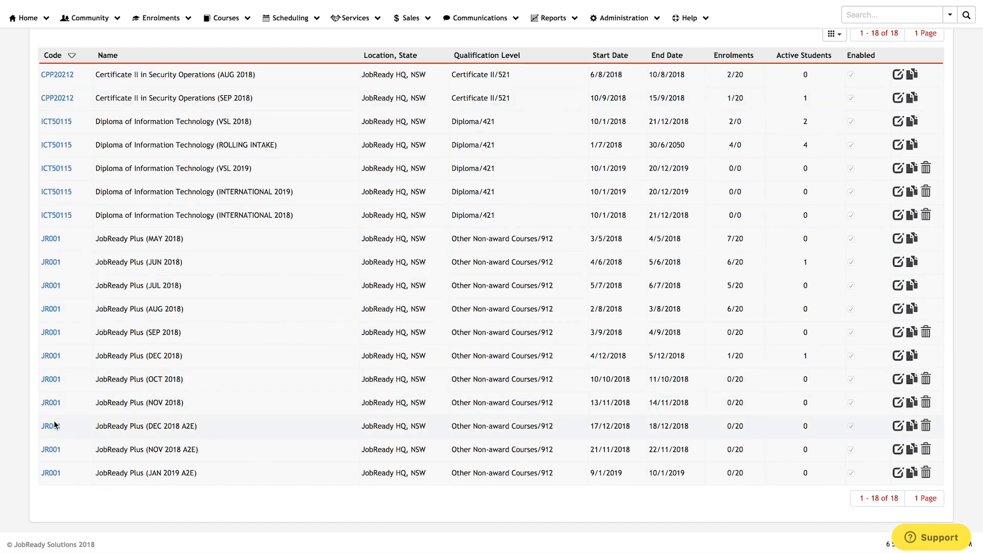
{"action": "left_click", "coordinate": [57, 425]}
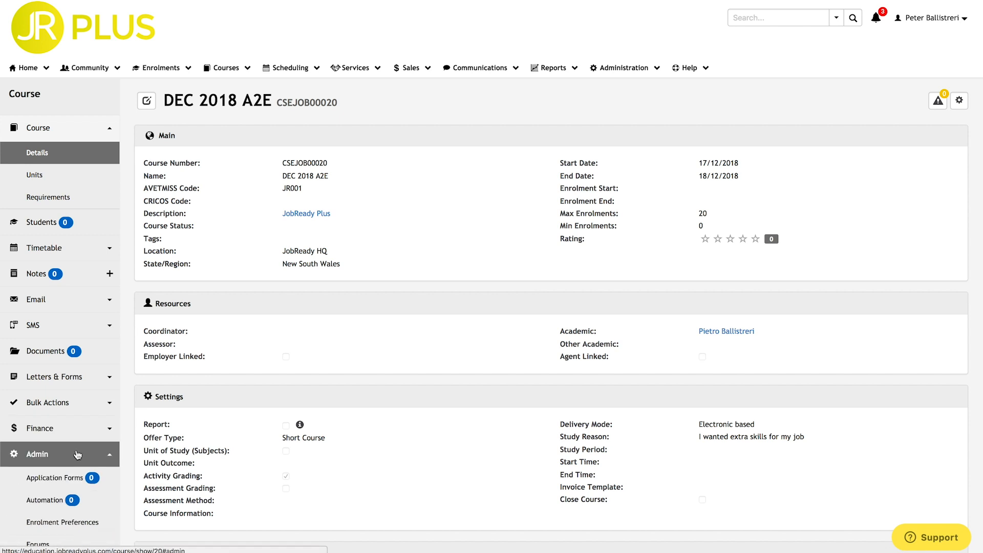
{"action": "left_click", "coordinate": [77, 482]}
{"action": "left_click", "coordinate": [146, 91]}
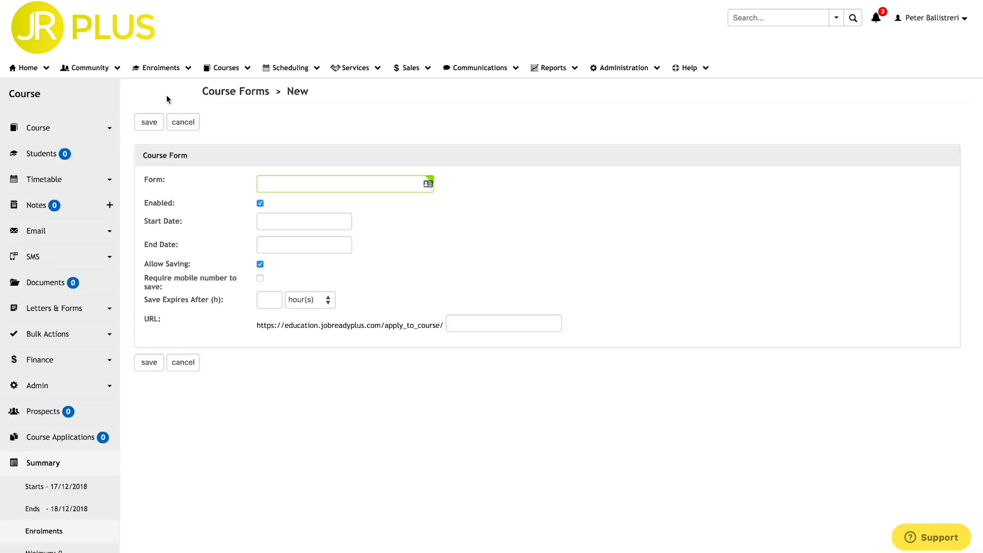
Attach the Short Application Form, open from 1 to 30 September 2018.
{"action": "left_click", "coordinate": [280, 183]}
{"action": "type", "text": "short"}
{"action": "left_click", "coordinate": [282, 198]}
{"action": "left_click", "coordinate": [282, 221]}
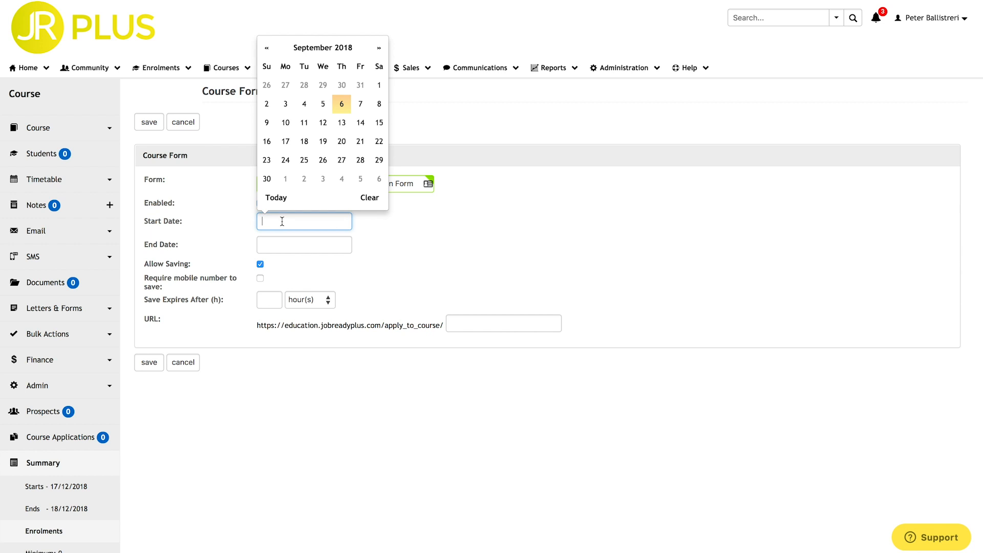
{"action": "left_click", "coordinate": [377, 85]}
{"action": "left_click", "coordinate": [310, 245]}
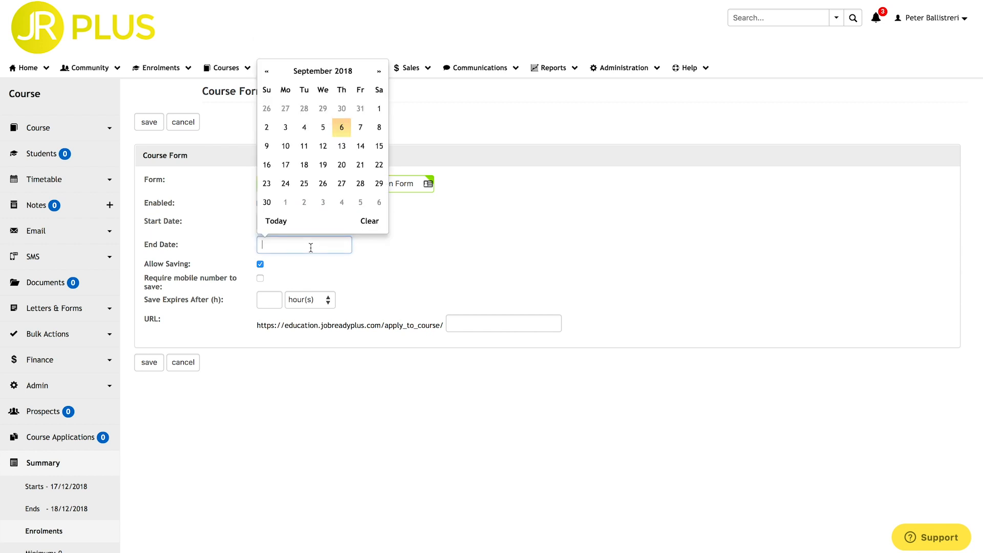
{"action": "left_click", "coordinate": [267, 203]}
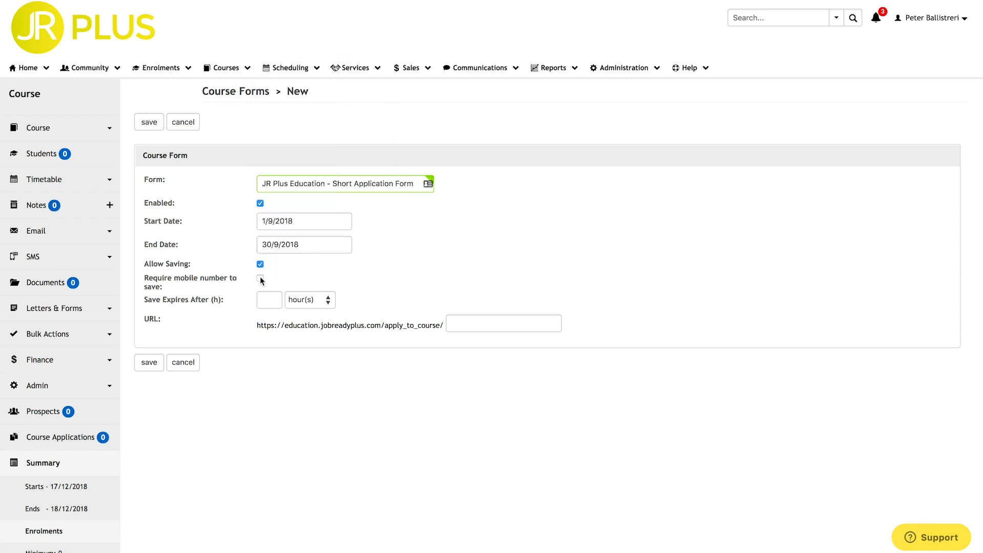
Make saves expire after 7 days, set the address to a2e_dec2018 and save; choose title Mr on the live form.
{"action": "left_click", "coordinate": [267, 300]}
{"action": "left_click", "coordinate": [297, 304]}
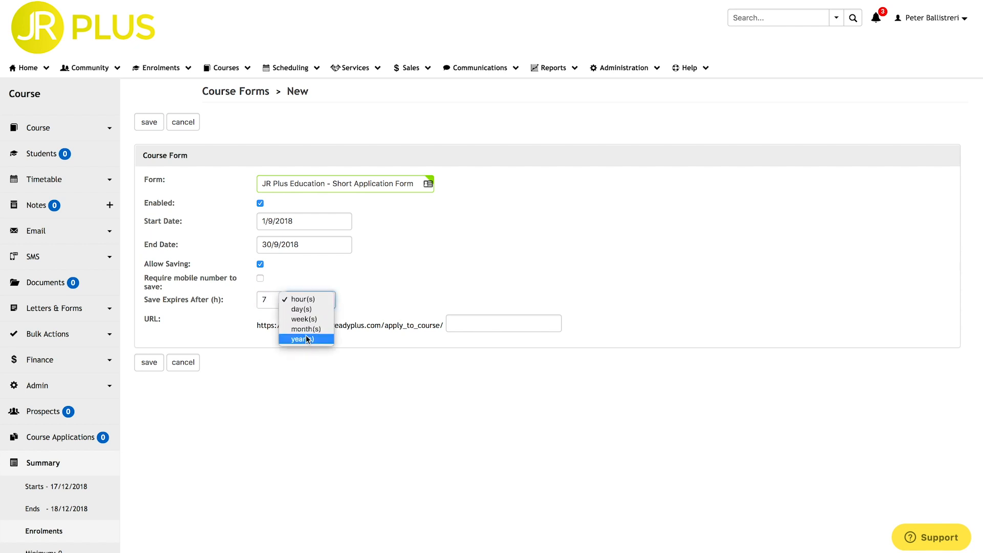
{"action": "left_click", "coordinate": [302, 309]}
{"action": "left_click", "coordinate": [462, 323]}
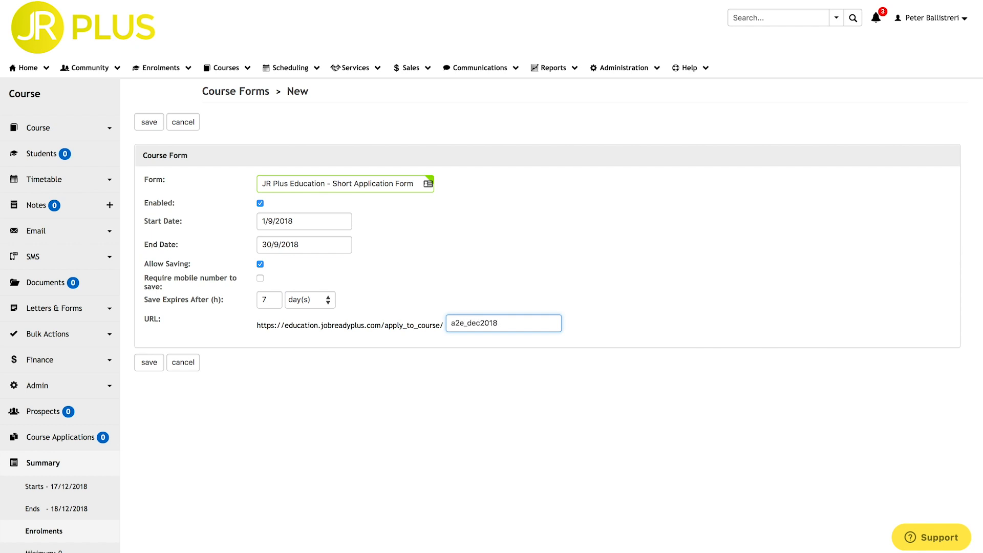
{"action": "left_click", "coordinate": [149, 365]}
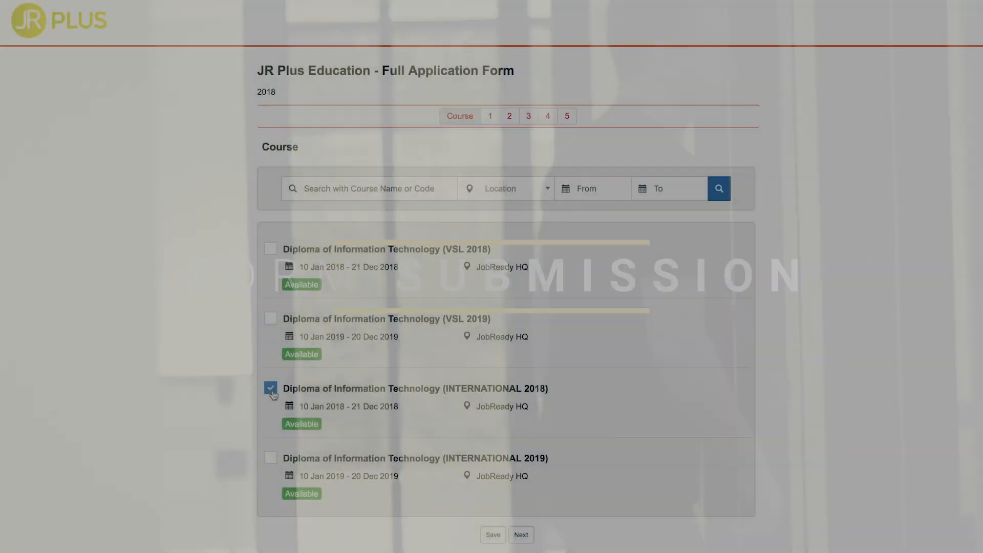
{"action": "left_click", "coordinate": [522, 534]}
{"action": "left_click", "coordinate": [290, 231]}
{"action": "left_click", "coordinate": [288, 279]}
{"action": "left_click", "coordinate": [288, 281]}
{"action": "left_click", "coordinate": [282, 386]}
{"action": "left_click", "coordinate": [281, 492]}
{"action": "key", "text": "Return"}
{"action": "scroll", "coordinate": [282, 492], "scroll_direction": "down", "scroll_amount": 5}
{"action": "left_click", "coordinate": [282, 314]}
{"action": "type", "text": "5/9/1998"}
{"action": "left_click", "coordinate": [270, 391]}
{"action": "left_click", "coordinate": [286, 473]}
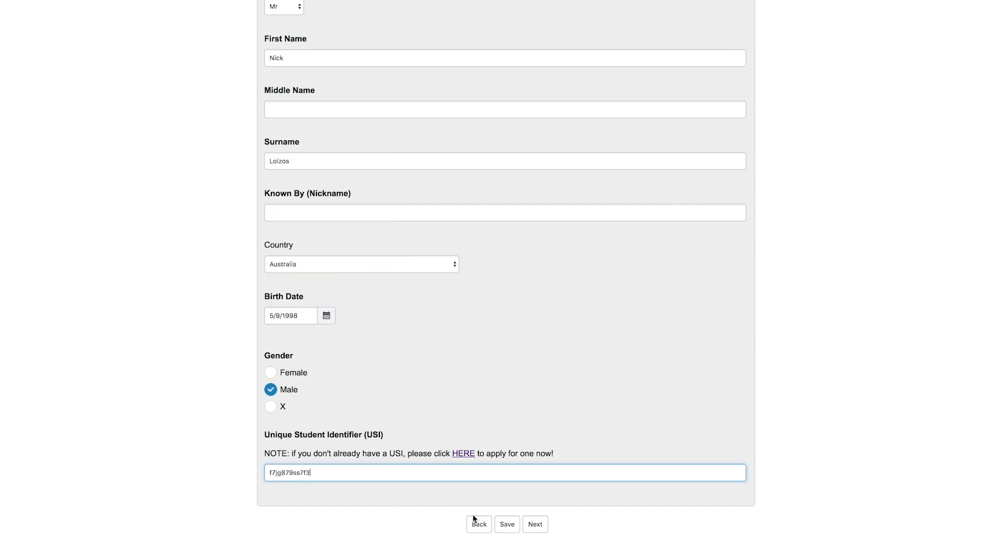
{"action": "left_click", "coordinate": [539, 527]}
Set full time employee, born in Sydney, Australia, Australian citizenship and nationality, indigenous status, English language.
{"action": "left_click", "coordinate": [370, 232]}
{"action": "left_click", "coordinate": [371, 269]}
{"action": "left_click", "coordinate": [359, 283]}
{"action": "left_click", "coordinate": [353, 302]}
{"action": "left_click", "coordinate": [348, 334]}
{"action": "type", "text": "Sydney"}
{"action": "left_click", "coordinate": [345, 386]}
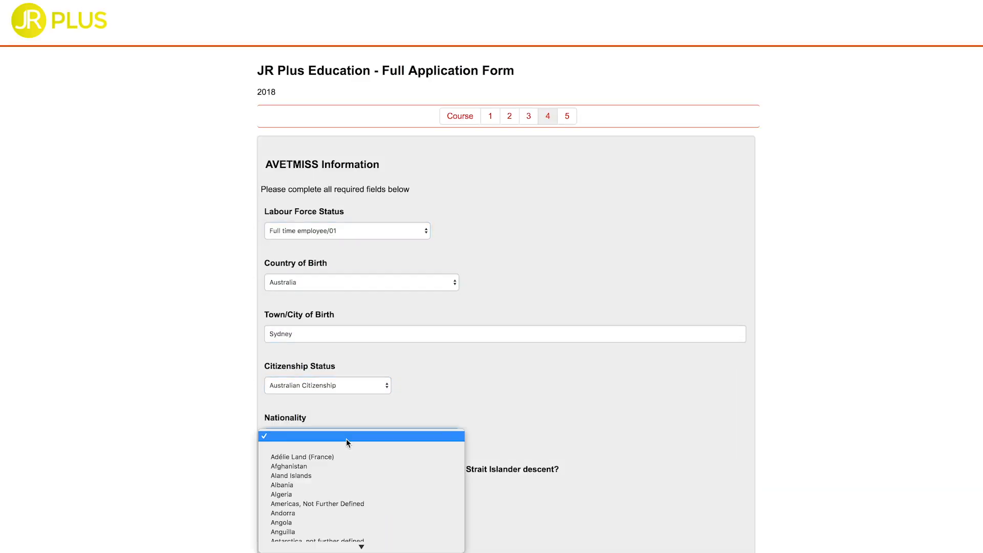
{"action": "left_click", "coordinate": [347, 440]}
{"action": "left_click", "coordinate": [347, 457]}
{"action": "scroll", "coordinate": [347, 444], "scroll_direction": "down", "scroll_amount": 3}
{"action": "left_click", "coordinate": [338, 332]}
{"action": "left_click", "coordinate": [331, 382]}
{"action": "scroll", "coordinate": [318, 369], "scroll_direction": "down", "scroll_amount": 2}
Answer not at school, Year 12 completed 2016, no disability, and prior Certificates I, II and III.
{"action": "left_click", "coordinate": [271, 341]}
{"action": "left_click", "coordinate": [302, 408]}
{"action": "left_click", "coordinate": [286, 472]}
{"action": "left_click", "coordinate": [297, 457]}
{"action": "type", "text": "2016"}
{"action": "scroll", "coordinate": [297, 410], "scroll_direction": "down", "scroll_amount": 2}
{"action": "left_click", "coordinate": [271, 431]}
{"action": "scroll", "coordinate": [271, 451], "scroll_direction": "down", "scroll_amount": 1}
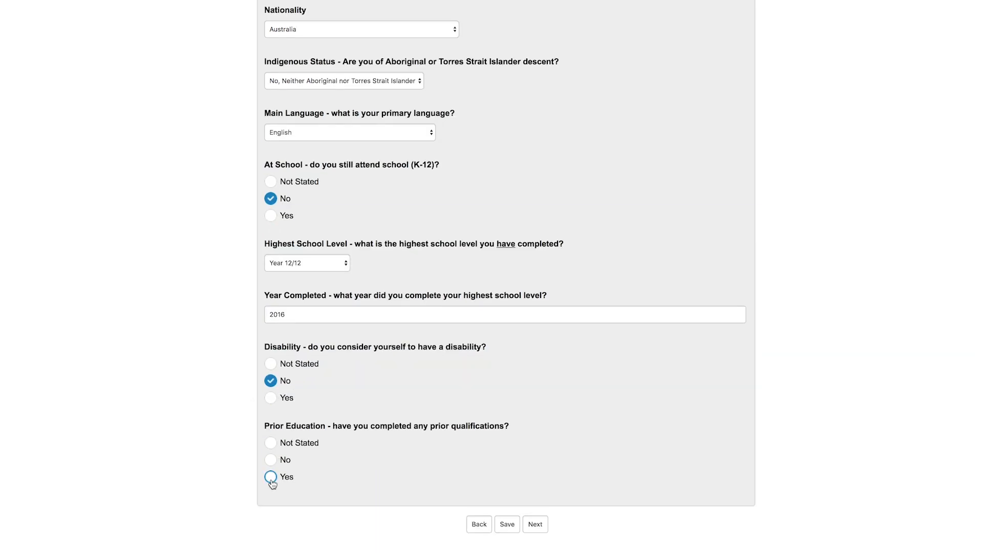
{"action": "left_click", "coordinate": [272, 480]}
{"action": "scroll", "coordinate": [271, 481], "scroll_direction": "down", "scroll_amount": 3}
{"action": "left_click", "coordinate": [271, 416]}
{"action": "left_click", "coordinate": [271, 433]}
{"action": "left_click", "coordinate": [272, 450]}
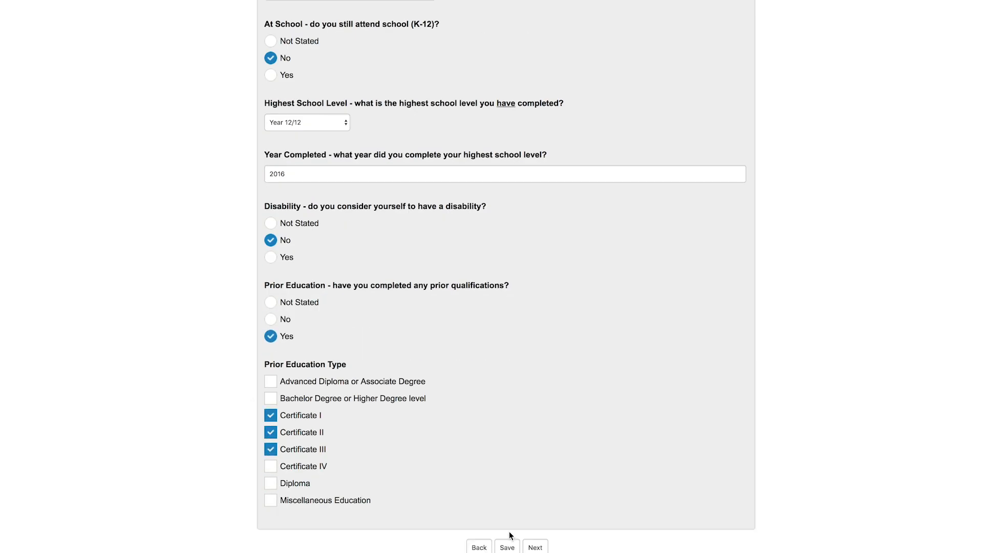
Submit the application from the Declaration page and open the new course application.
{"action": "left_click", "coordinate": [536, 547]}
{"action": "left_click", "coordinate": [534, 434]}
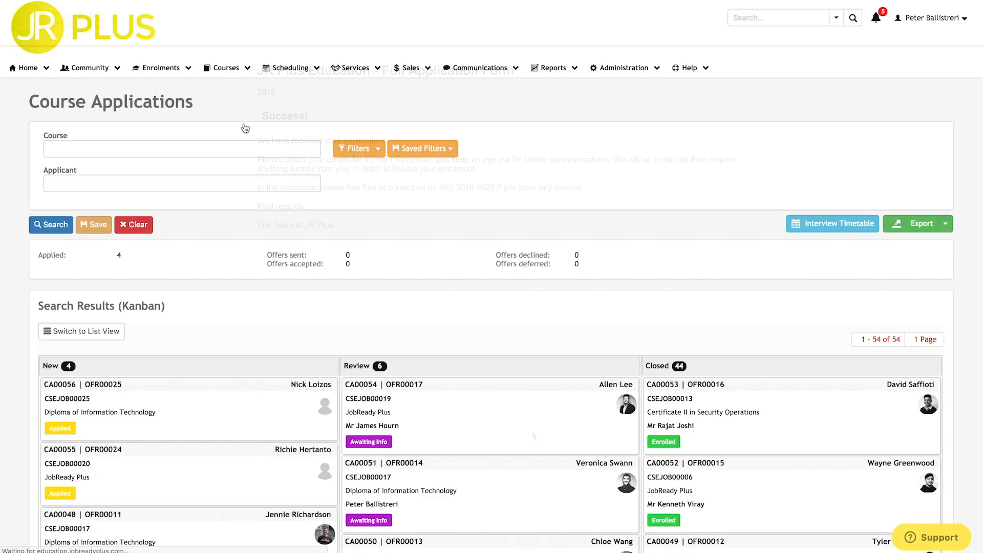
{"action": "scroll", "coordinate": [304, 225], "scroll_direction": "down", "scroll_amount": 5}
{"action": "left_click", "coordinate": [304, 226]}
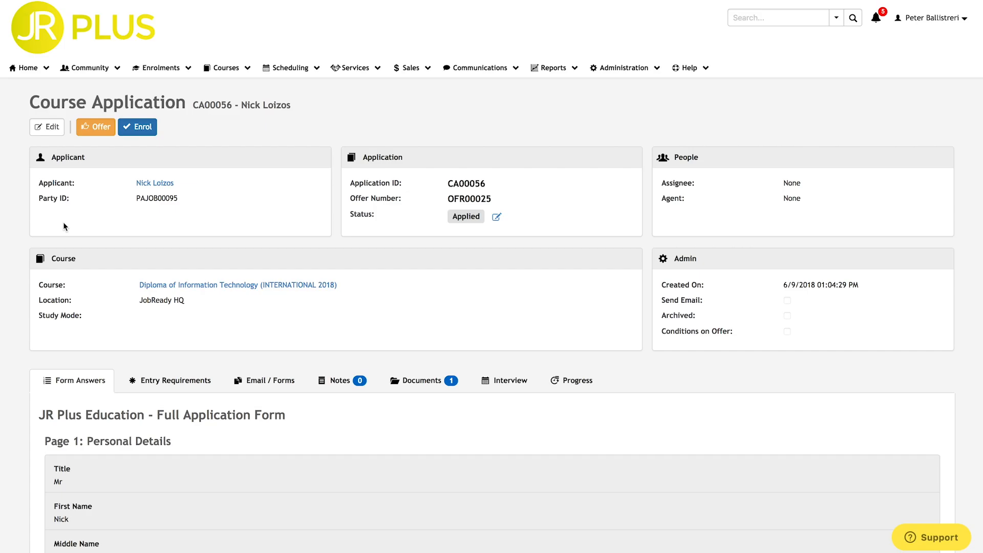
{"action": "scroll", "coordinate": [63, 222], "scroll_direction": "down", "scroll_amount": 20}
{"action": "scroll", "coordinate": [63, 222], "scroll_direction": "up", "scroll_amount": 20}
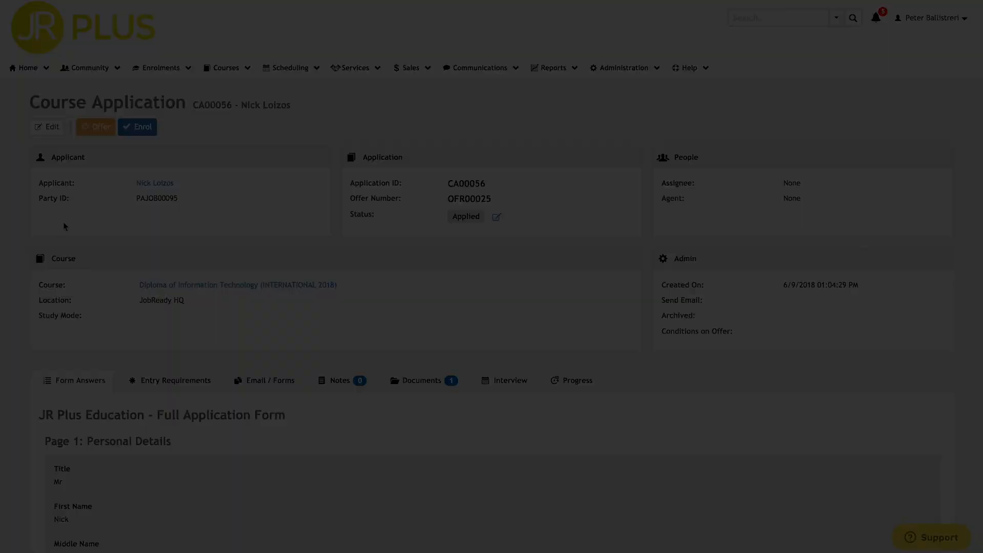